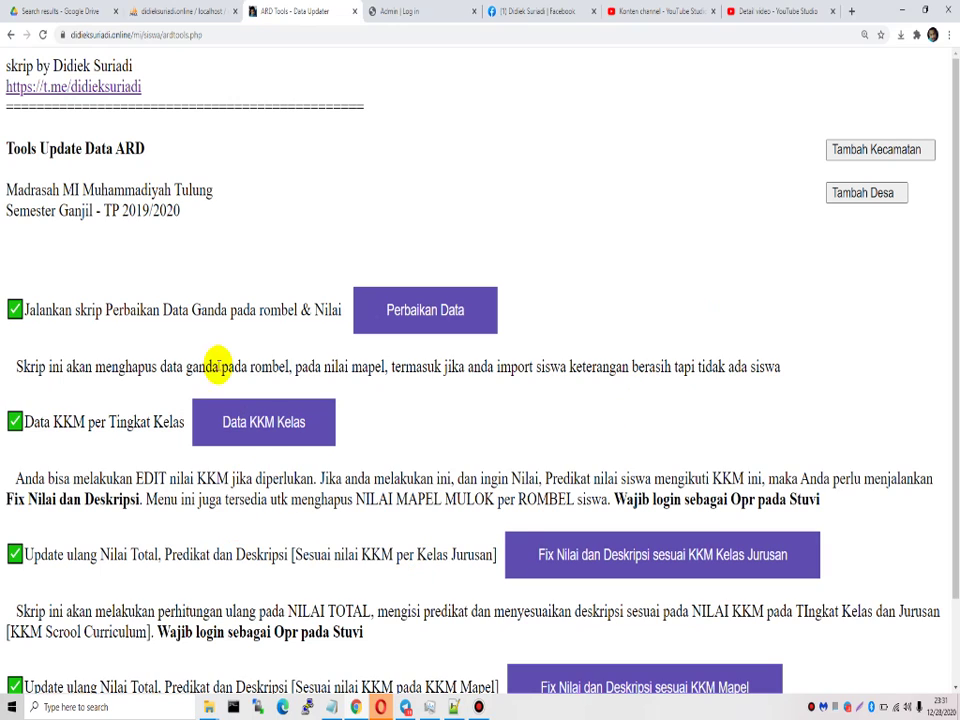
left_click_drag(24, 309, 597, 367)
left_click(700, 366)
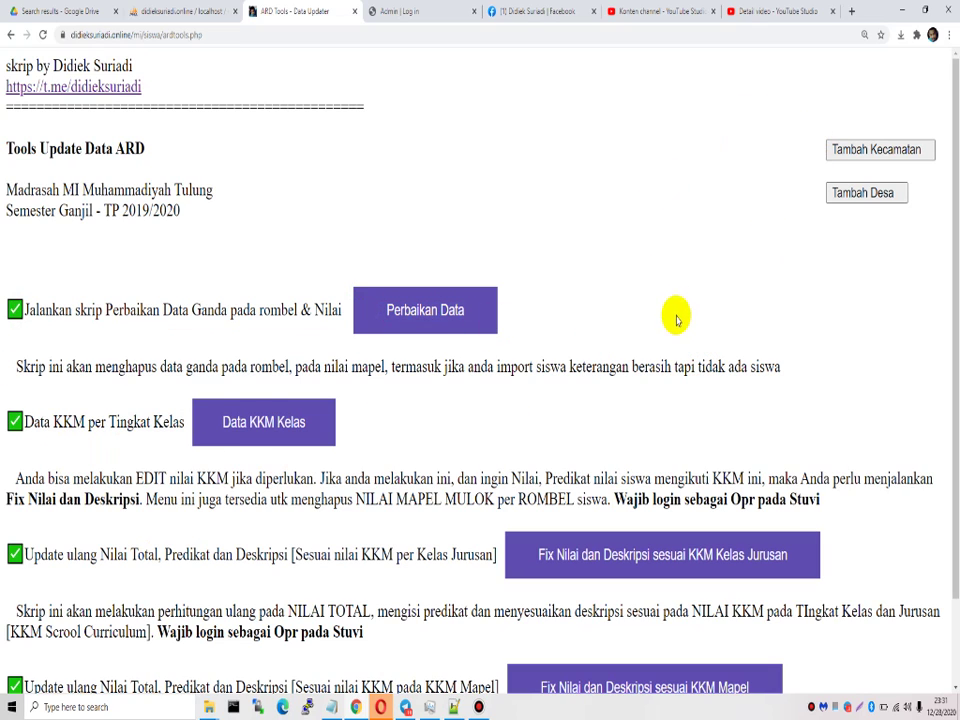
Step: Capture the page area, draw red arrows pointing to Tambah Kecamatan and Tambah Desa, and discard the capture
key("Print")
left_click_drag(2, 44, 943, 563)
left_click(934, 466)
left_click_drag(668, 352, 826, 151)
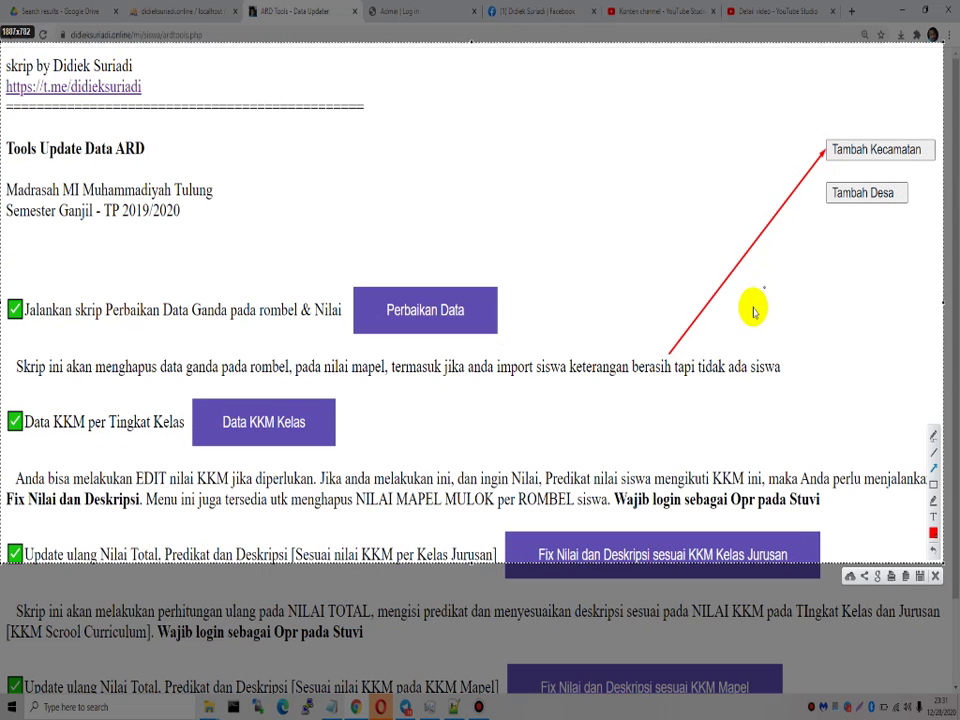
left_click_drag(672, 351, 828, 203)
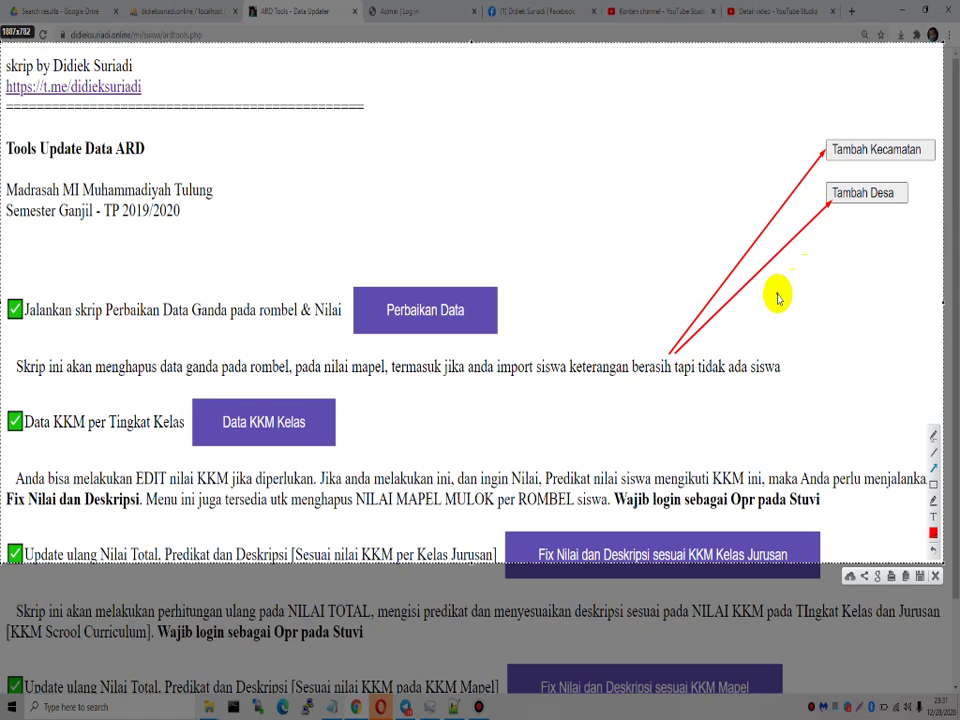
key("Escape")
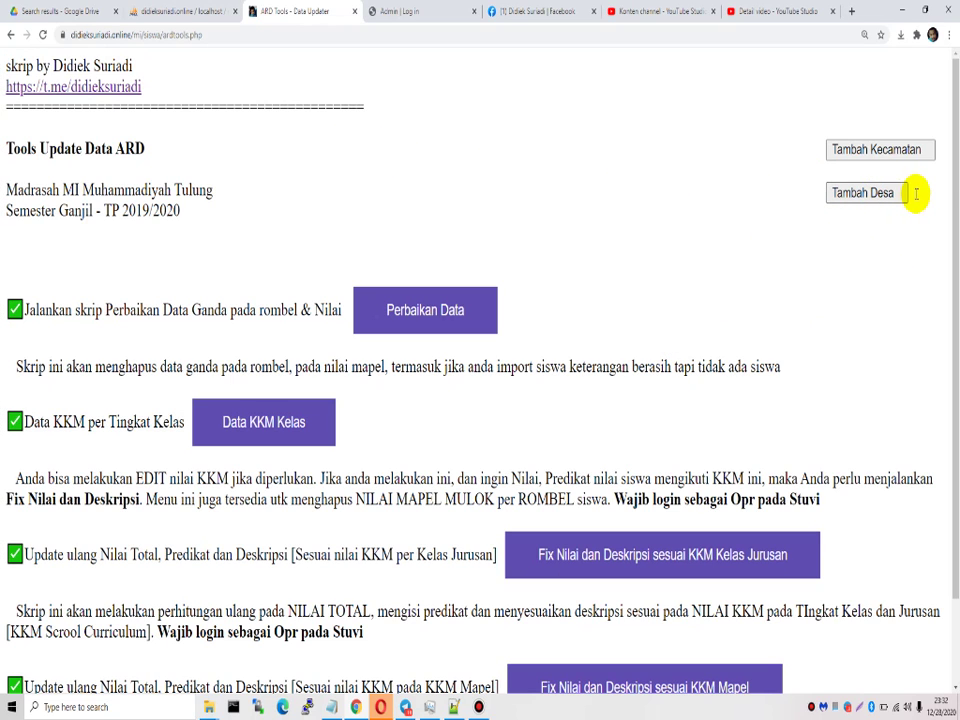
Step: Examine the madrasah name under the Tools Update Data ARD heading, including its Tulung part
left_click_drag(9, 191, 231, 197)
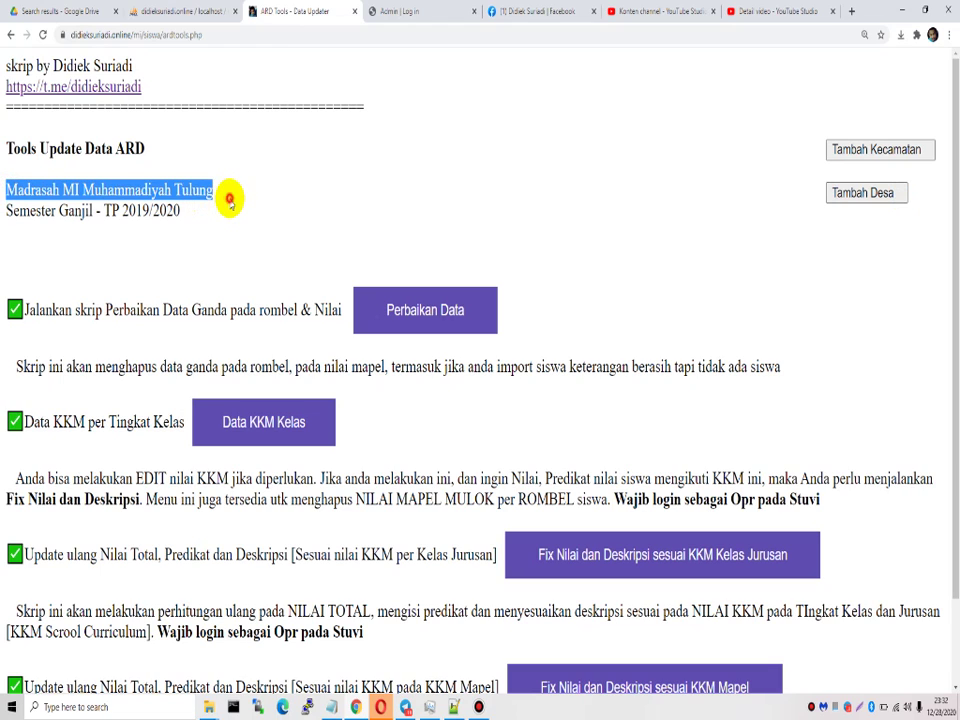
left_click(227, 197)
left_click(7, 188)
left_click_drag(31, 188, 222, 195)
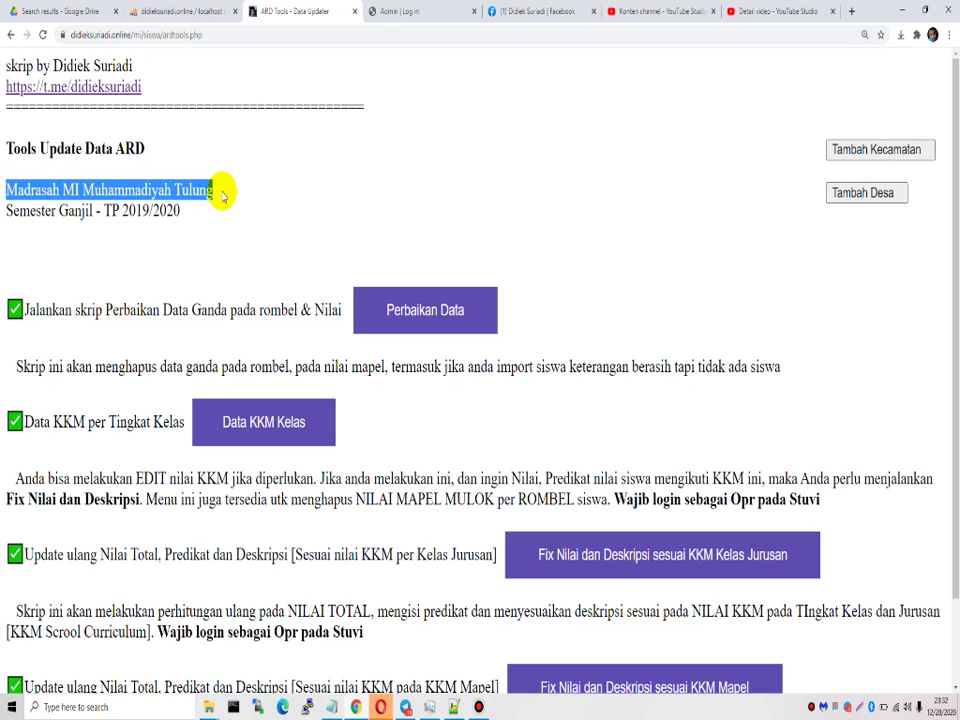
left_click(222, 195)
left_click_drag(8, 189, 219, 199)
left_click(218, 199)
left_click(225, 193)
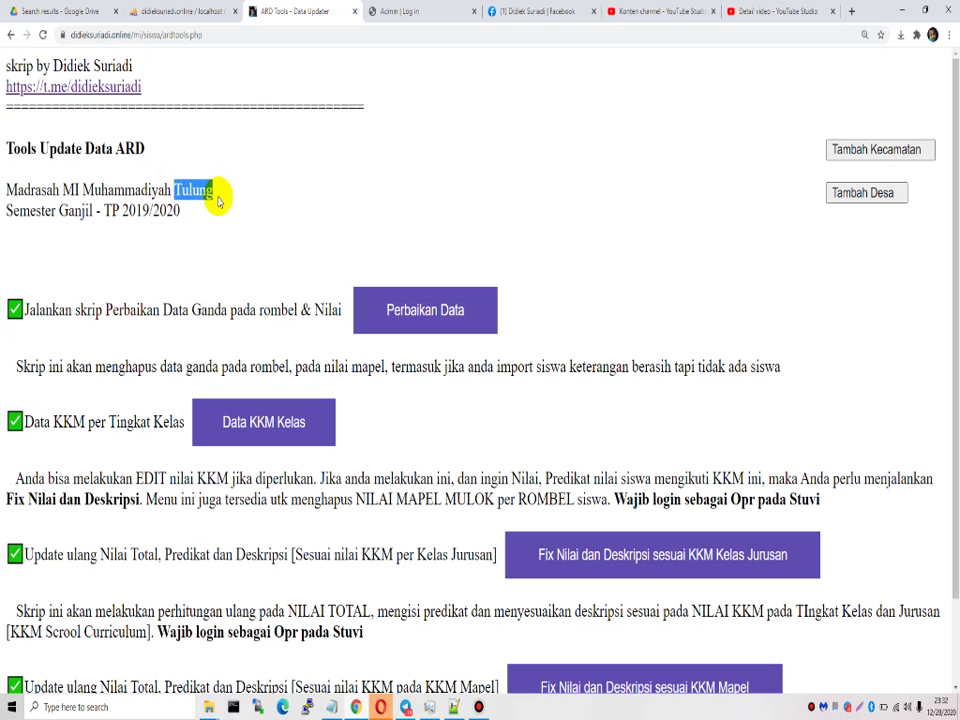
Step: Open the village (Desa) master data form and review the existing villages of Kecamatan Tulung
left_click(855, 192)
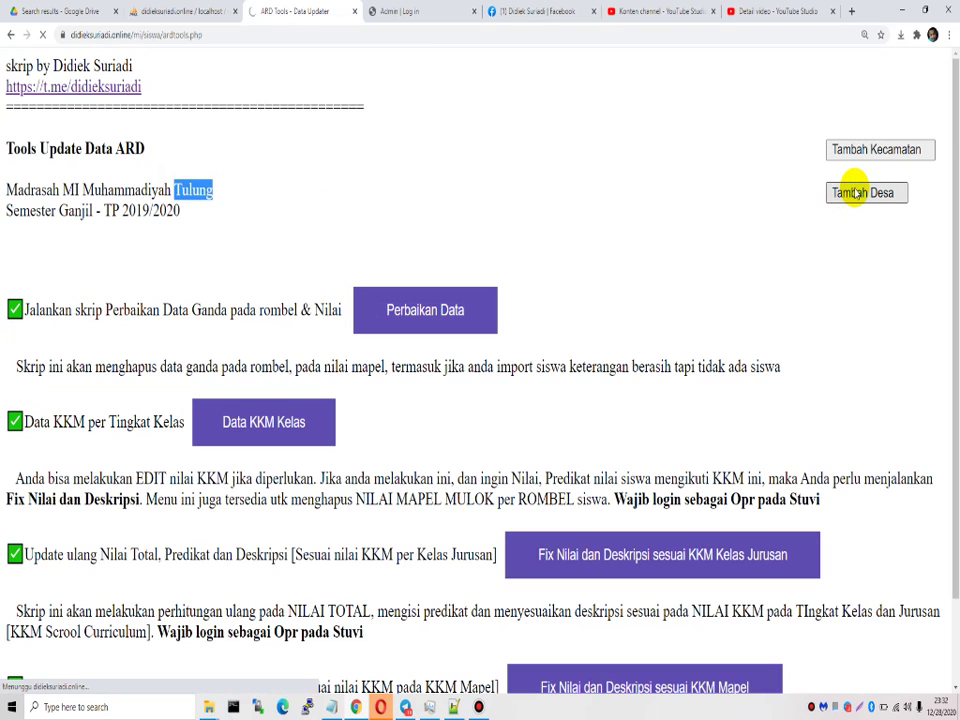
left_click_drag(16, 172, 31, 172)
left_click_drag(245, 170, 315, 176)
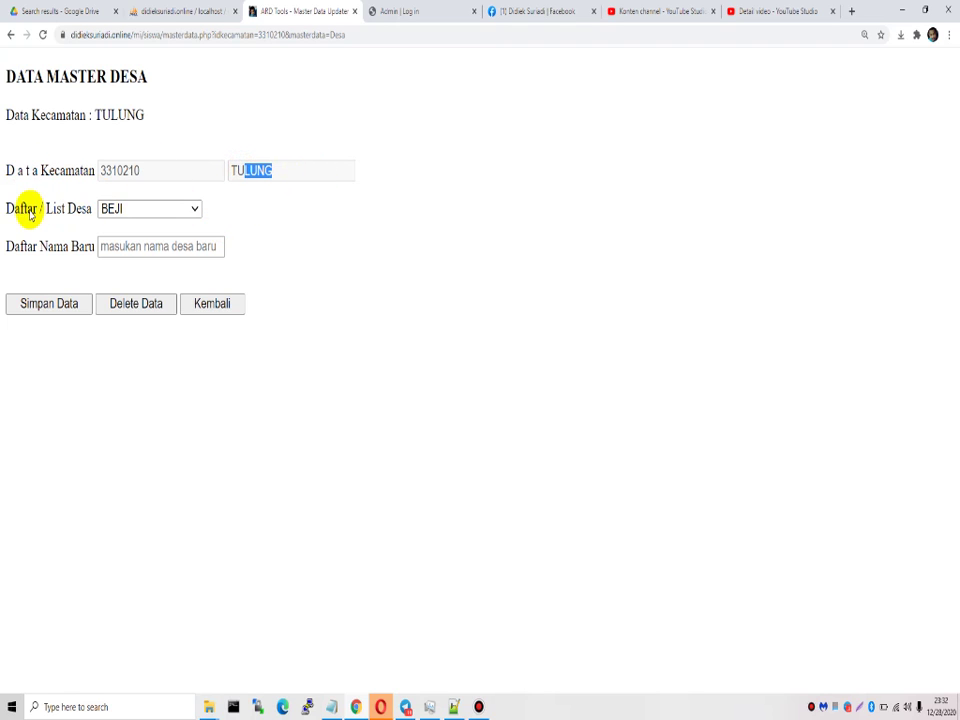
left_click(146, 209)
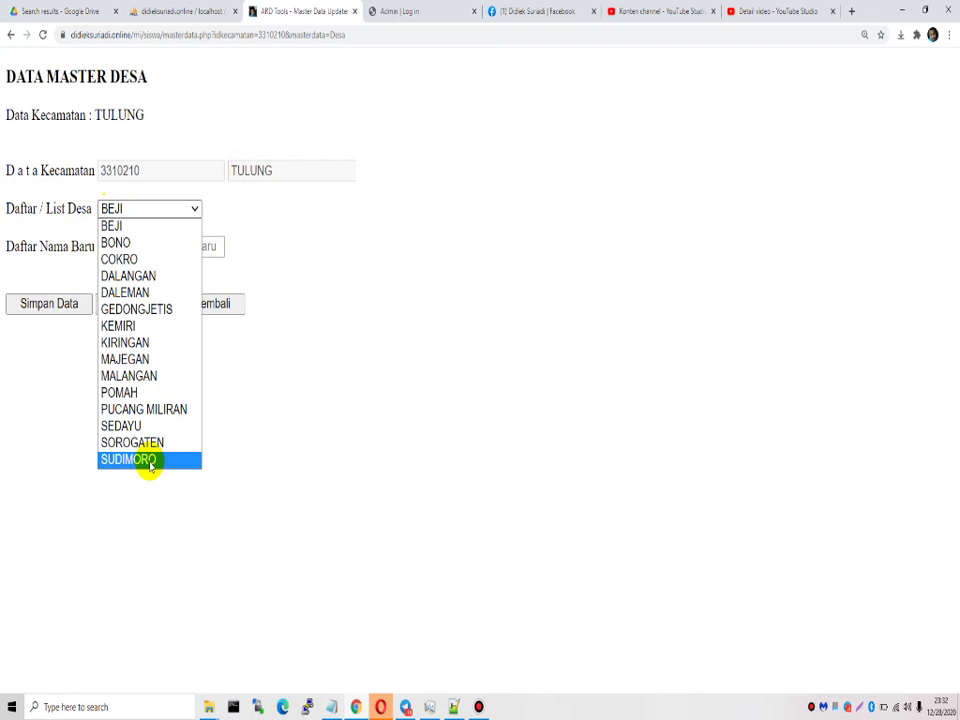
left_click(377, 411)
Step: Add a new village named DESA BARU to Kecamatan Tulung and save it
left_click(150, 246)
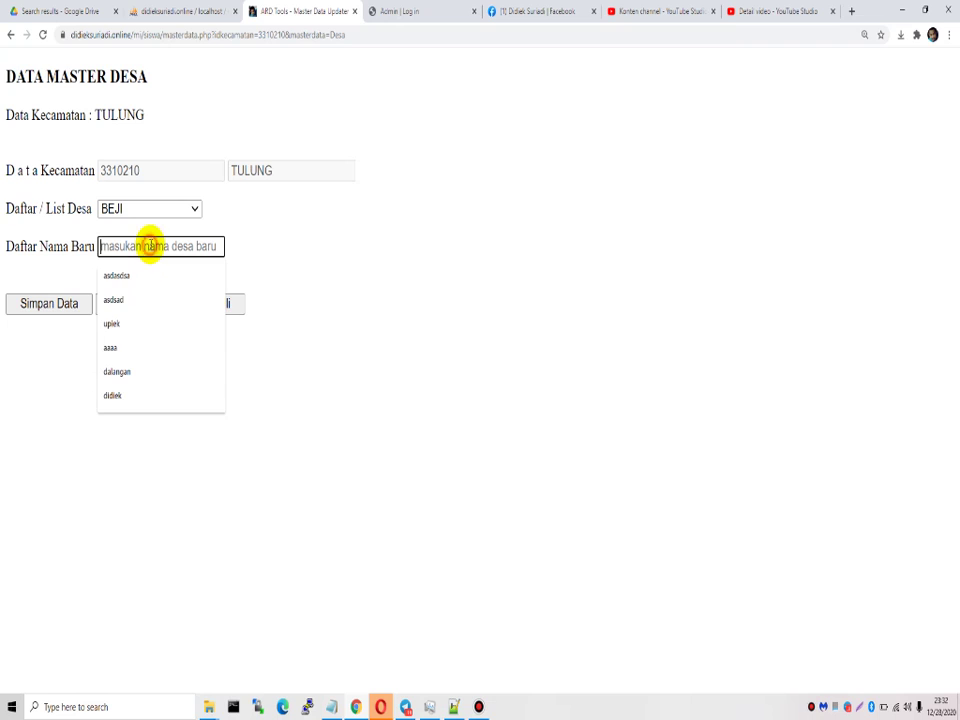
type("DE")
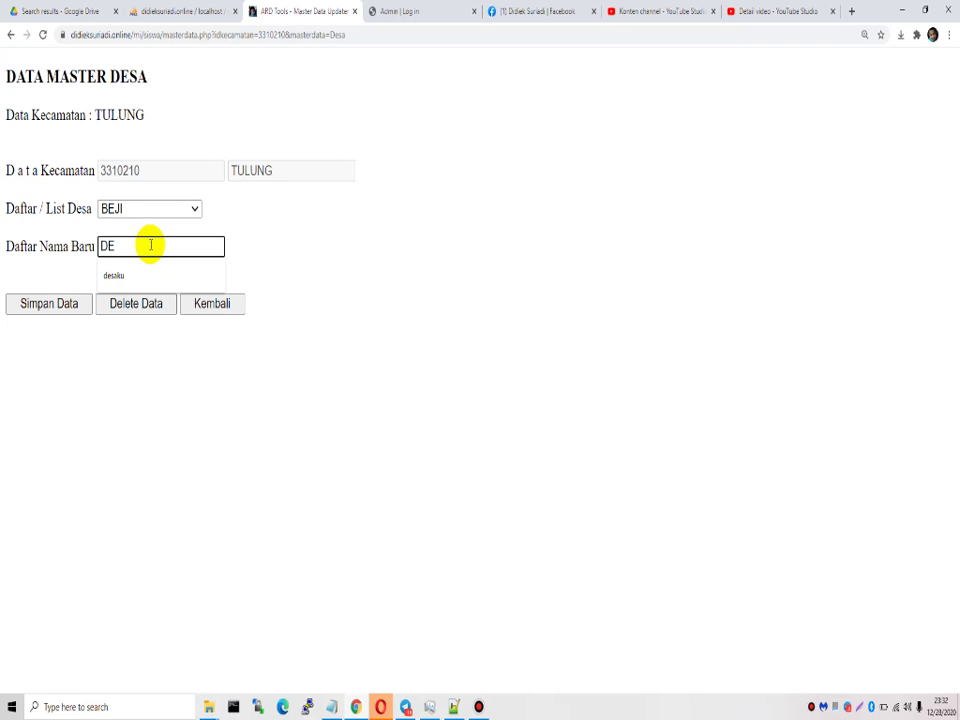
type("SA BARU")
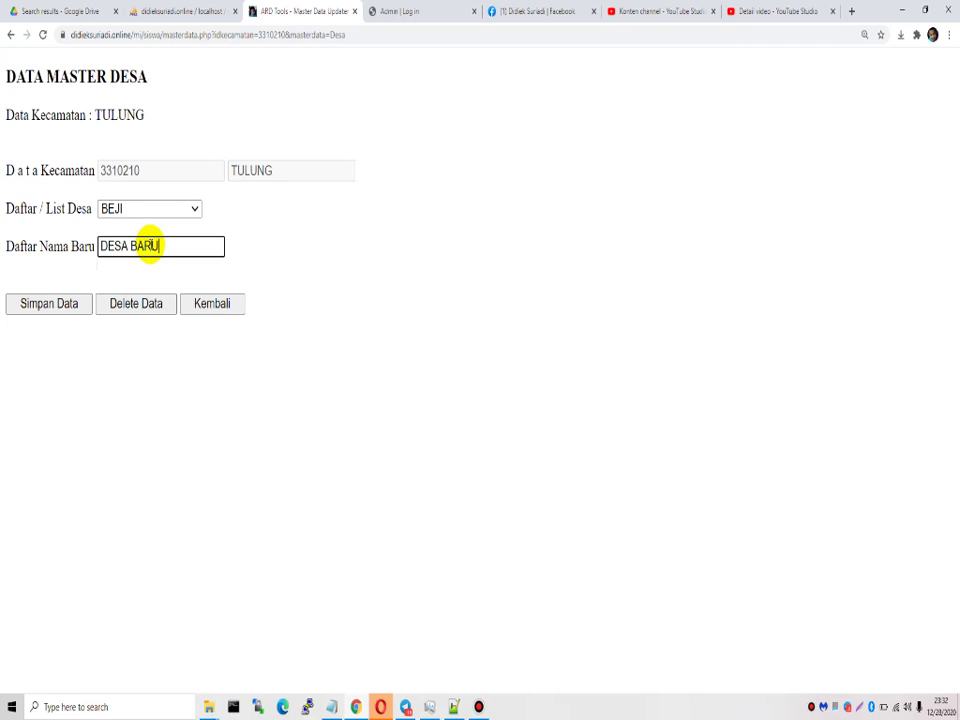
left_click(66, 305)
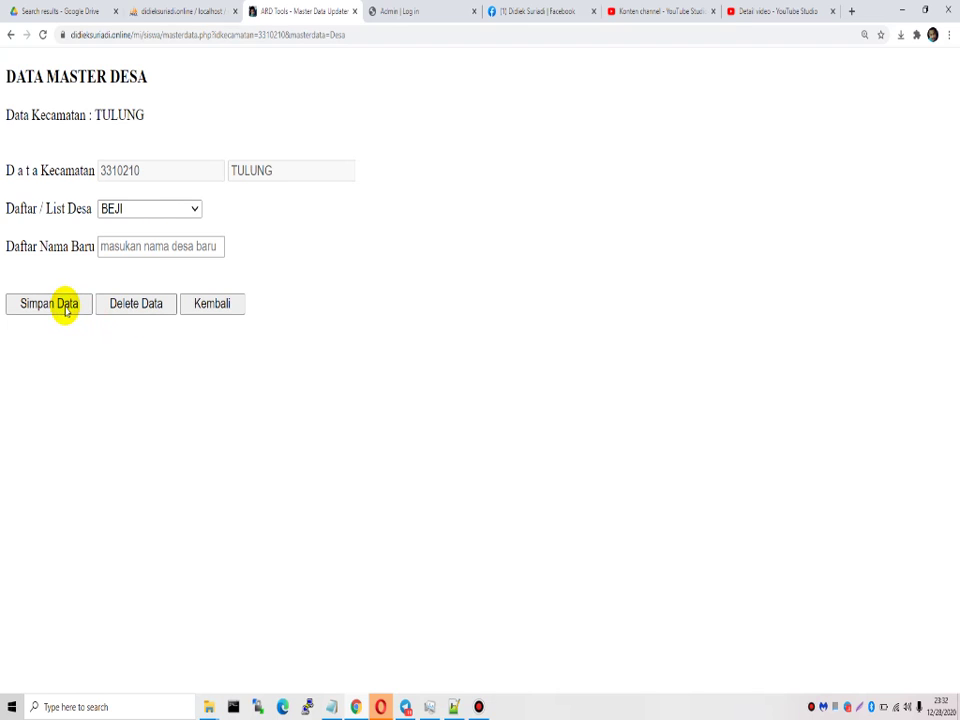
Step: Look up DESA BARU in the village list and select it
left_click(116, 212)
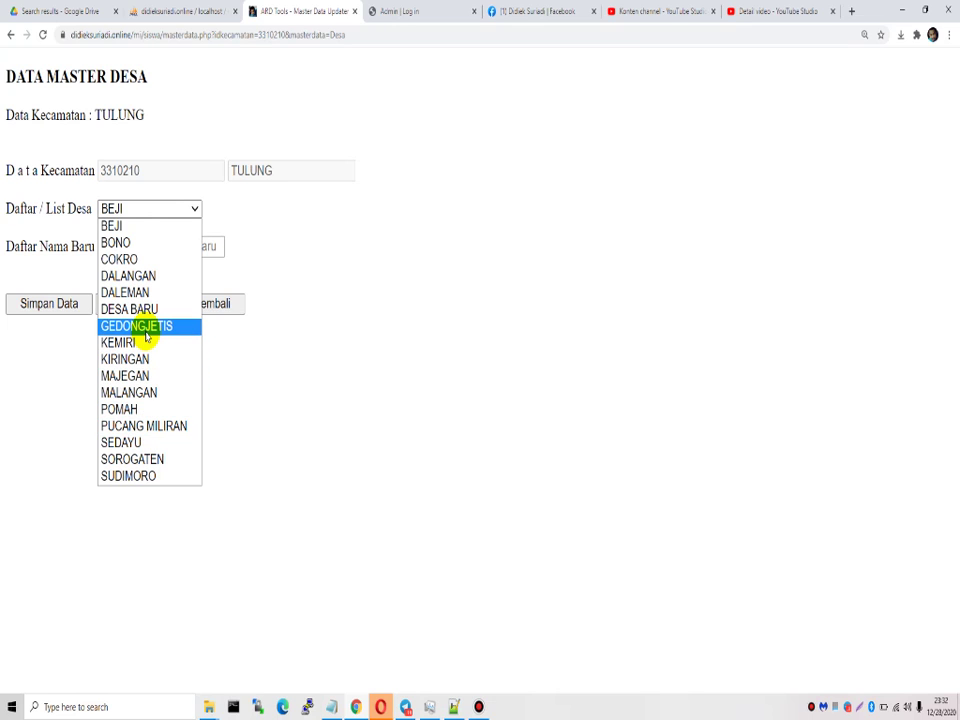
key("d")
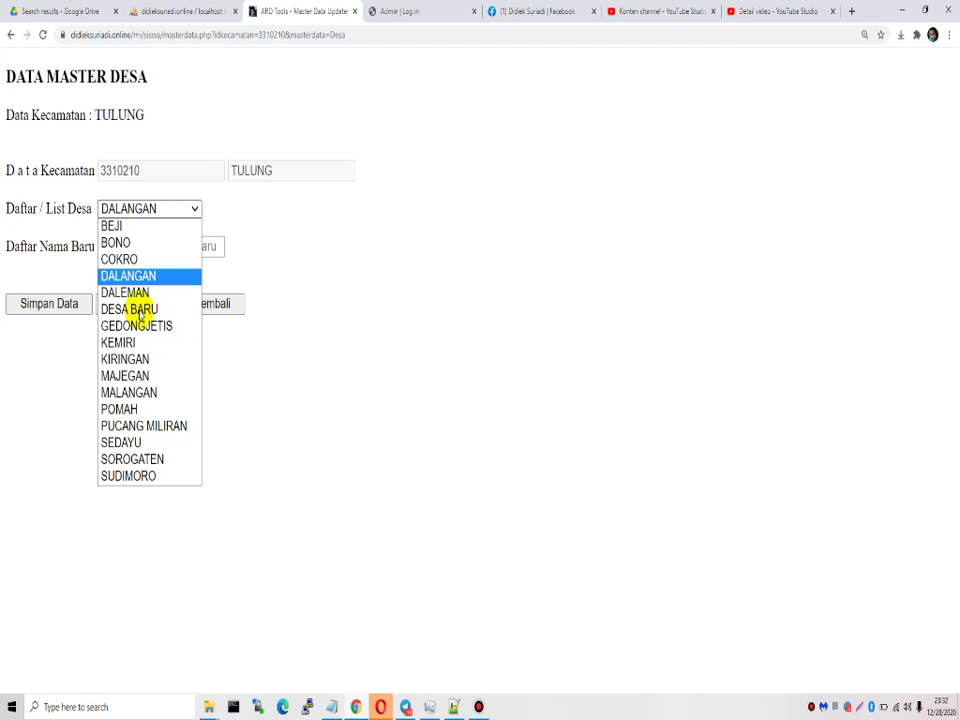
left_click(140, 310)
left_click(186, 210)
left_click(188, 212)
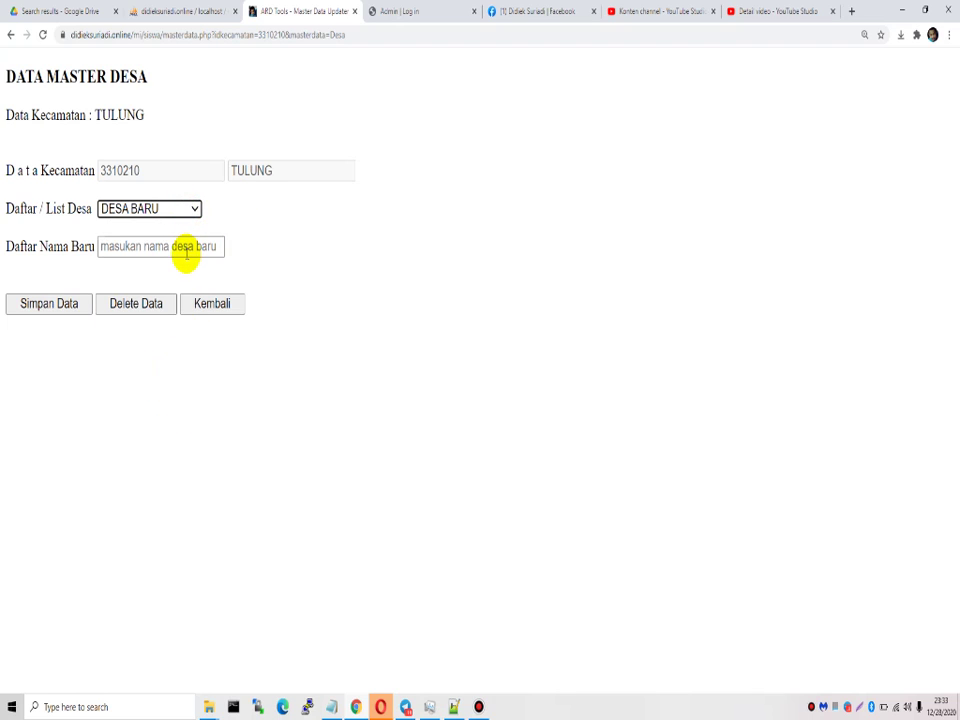
Step: Submit DESA BARU once more as the new village name and delete the village data
left_click(185, 252)
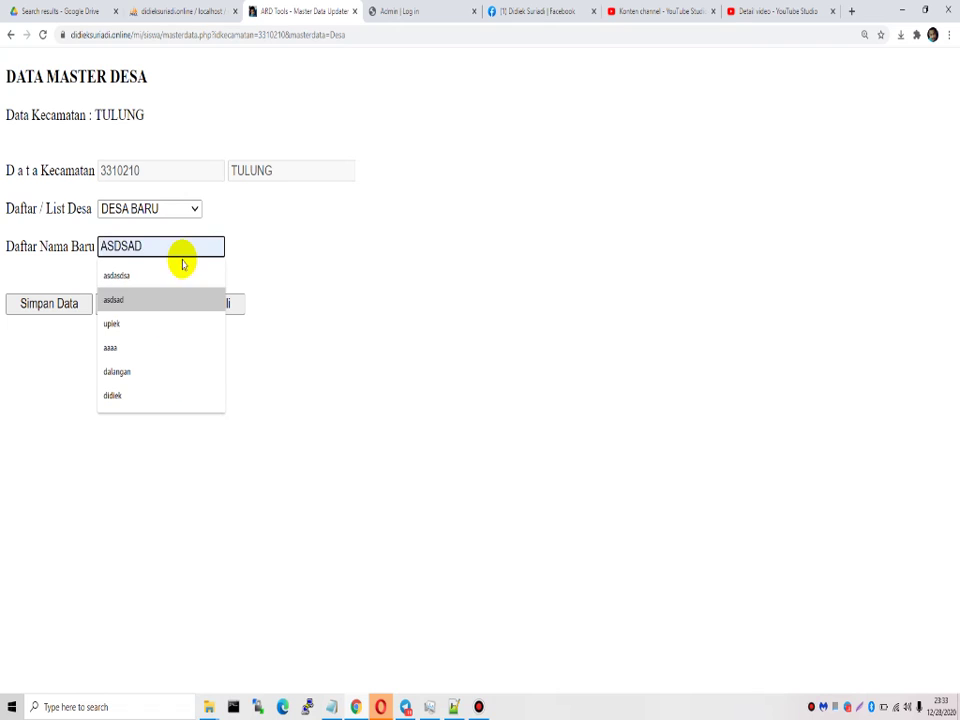
type("DESA BARU")
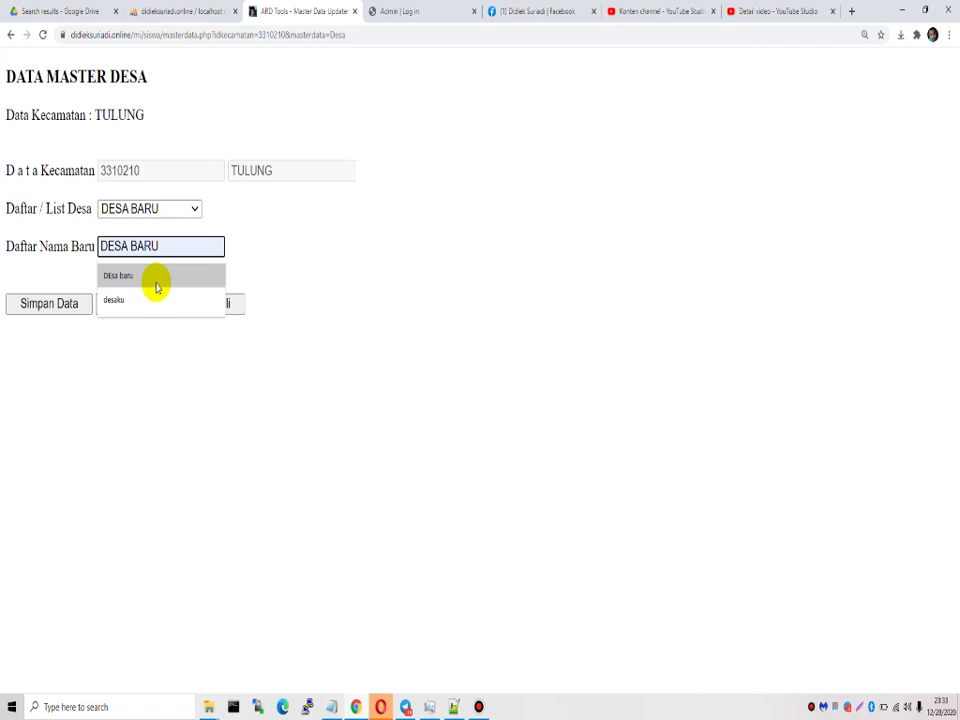
left_click(155, 282)
left_click(62, 310)
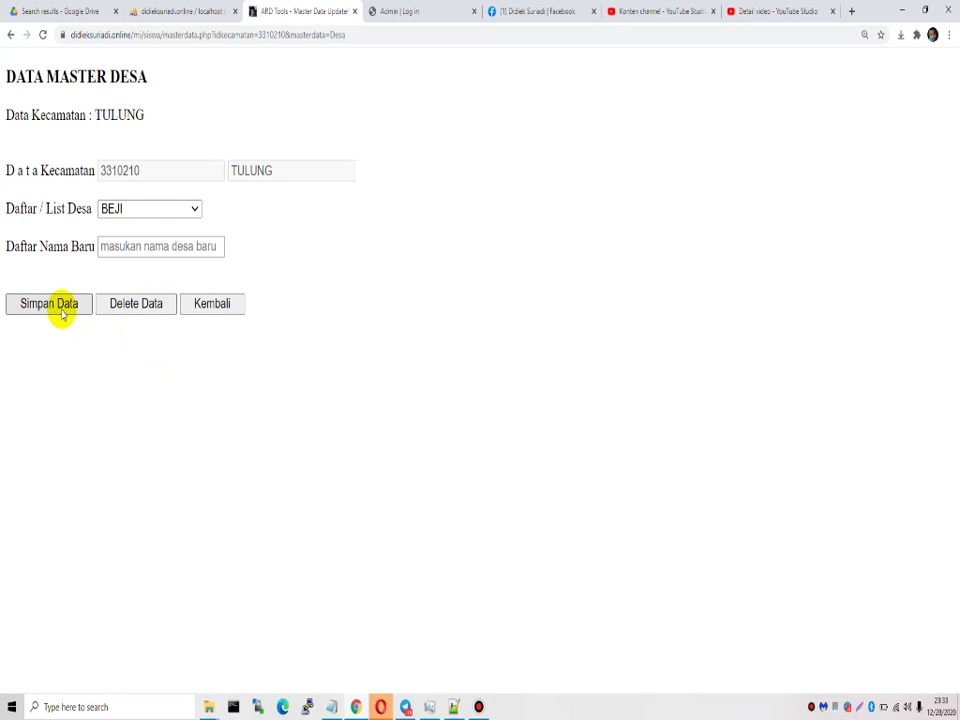
left_click(137, 304)
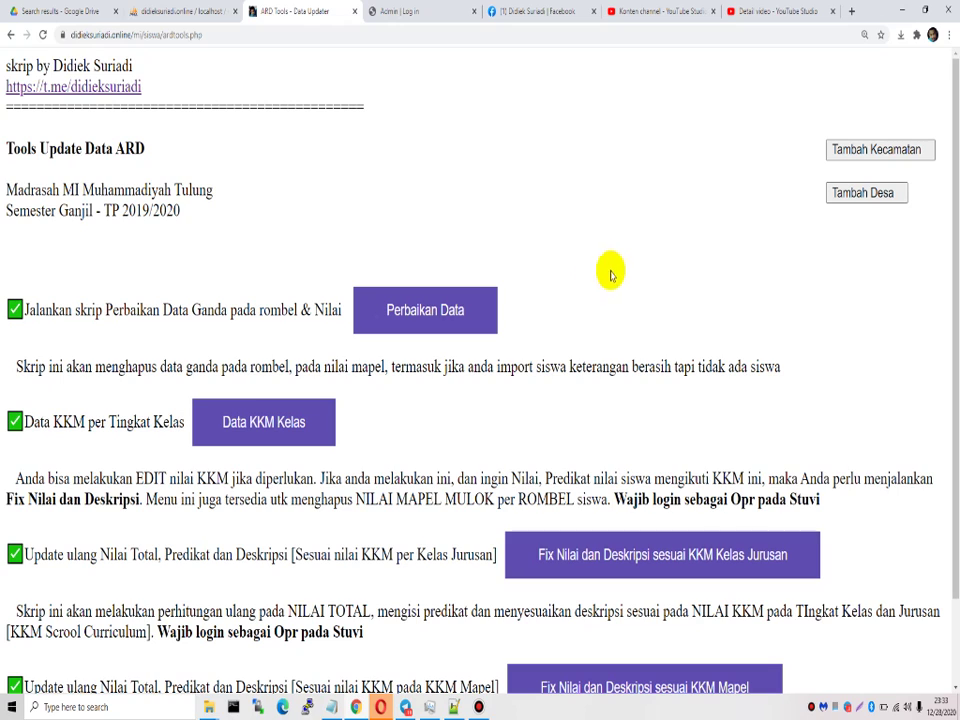
Step: Open the Kecamatan master data form and save a new district named KECAMATAN BARU for Kabupaten Klaten
left_click(862, 147)
left_click(156, 246)
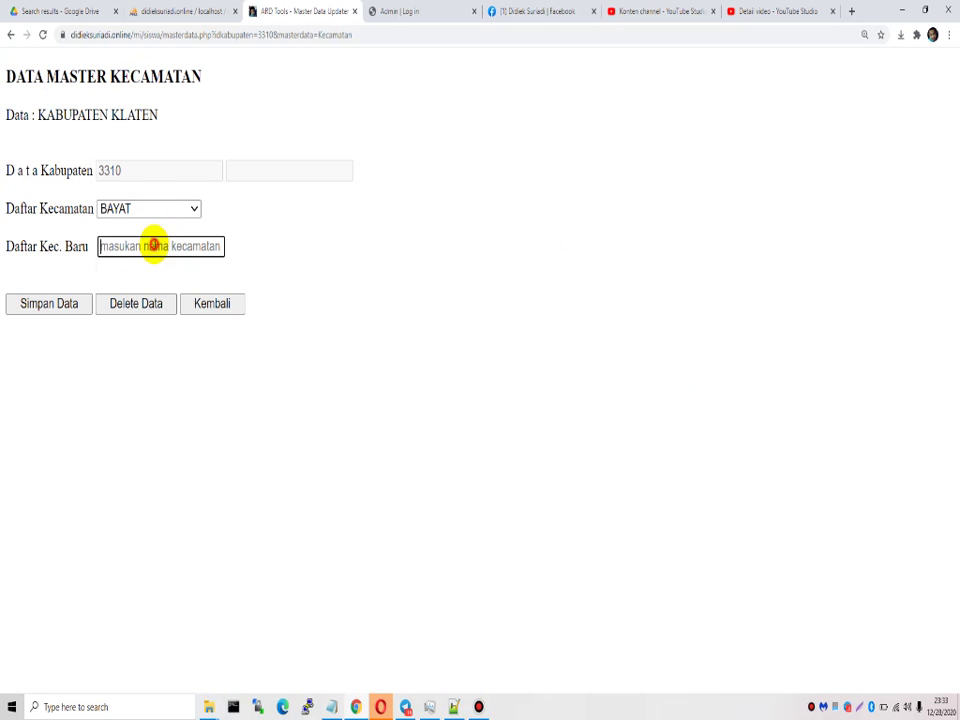
left_click(157, 372)
left_click(68, 305)
Step: Select KECAMATAN BARU in the district list and delete it from the master data
left_click(145, 212)
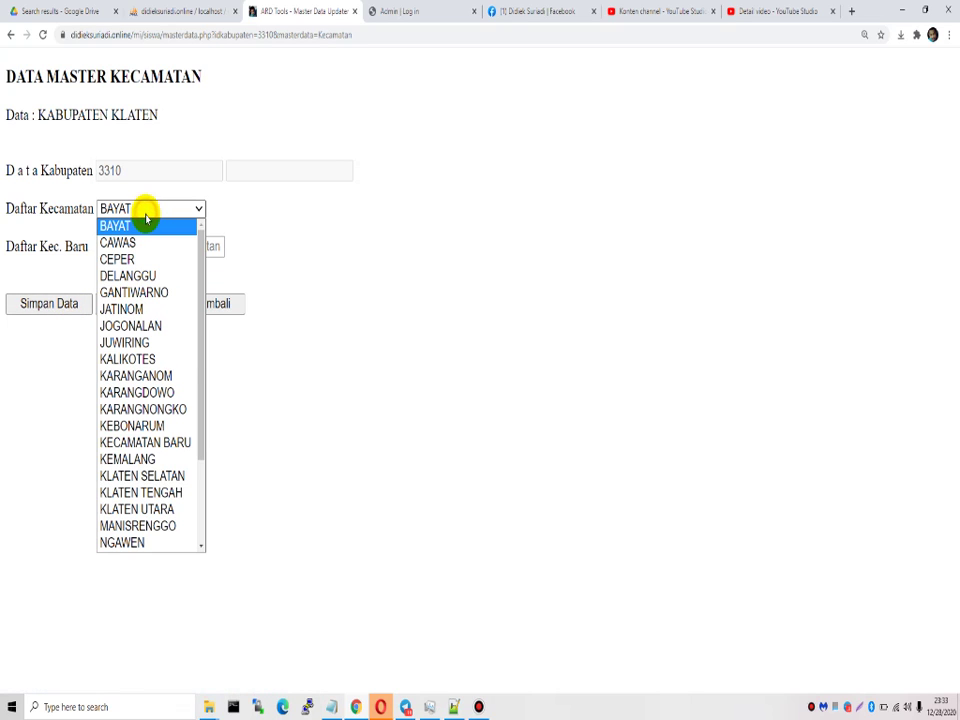
key("k")
key("k")
key("k")
key("k")
key("k")
key("k")
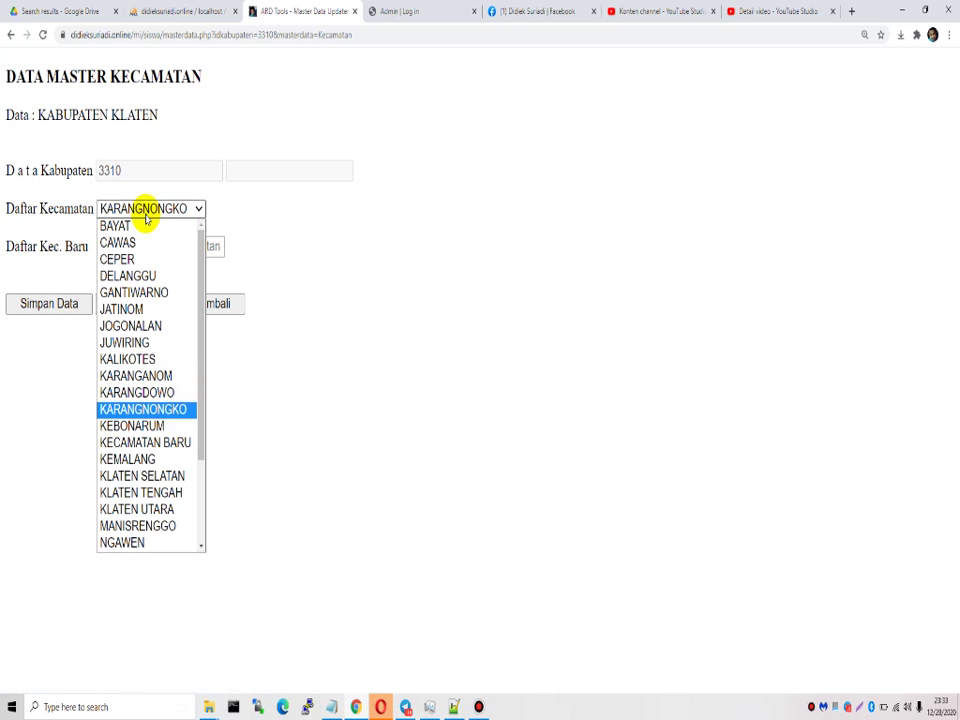
key("Return")
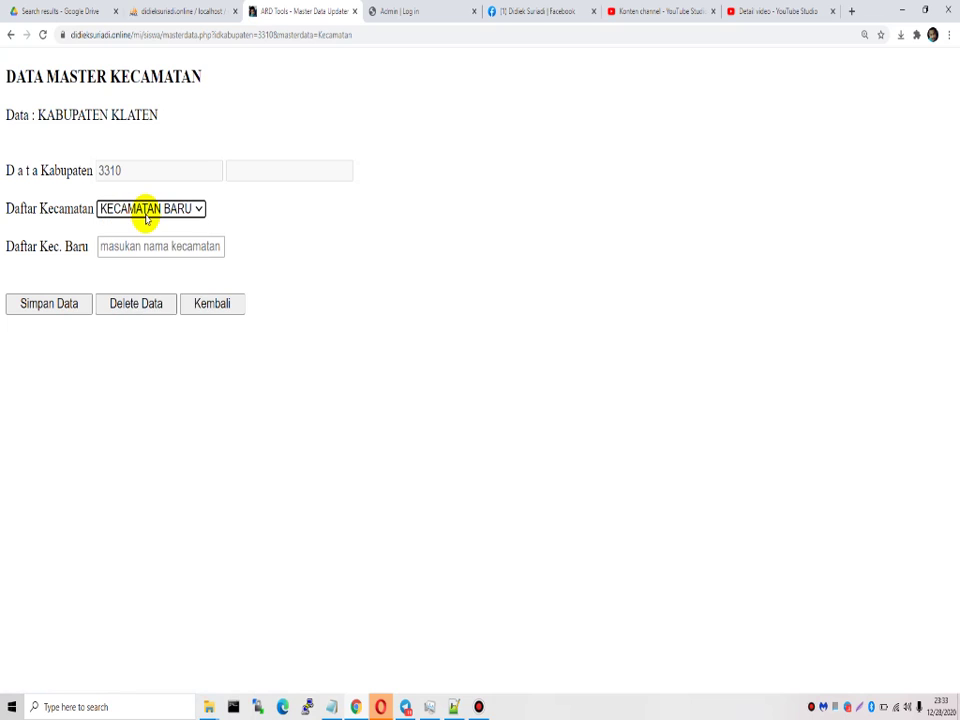
left_click(137, 308)
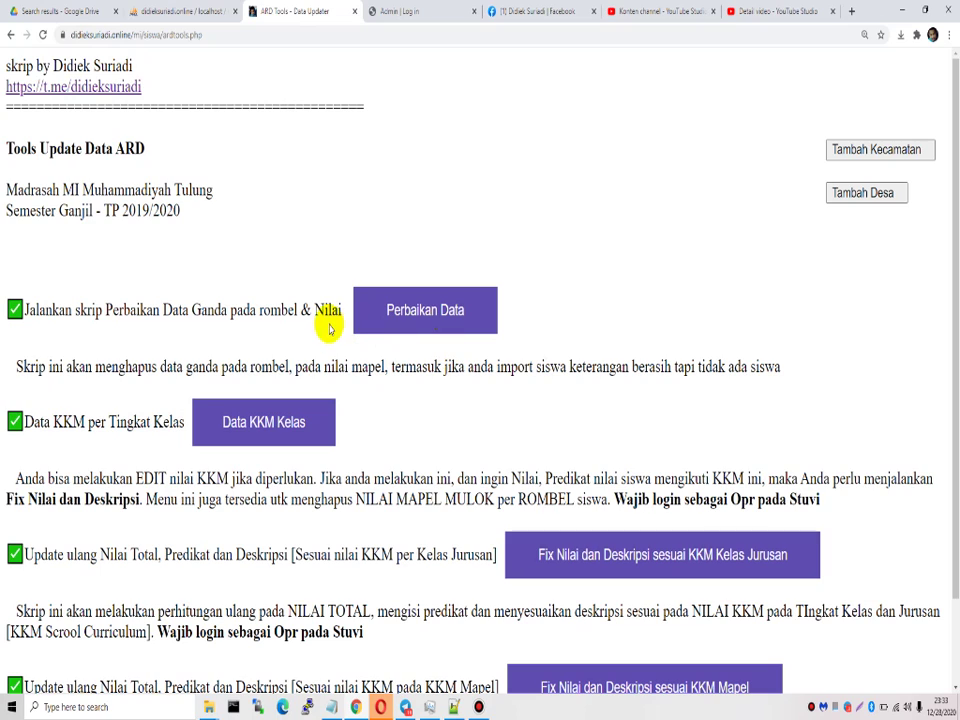
Step: Run the Perbaikan Data script to clean up duplicate class-group and grade data
left_click(424, 321)
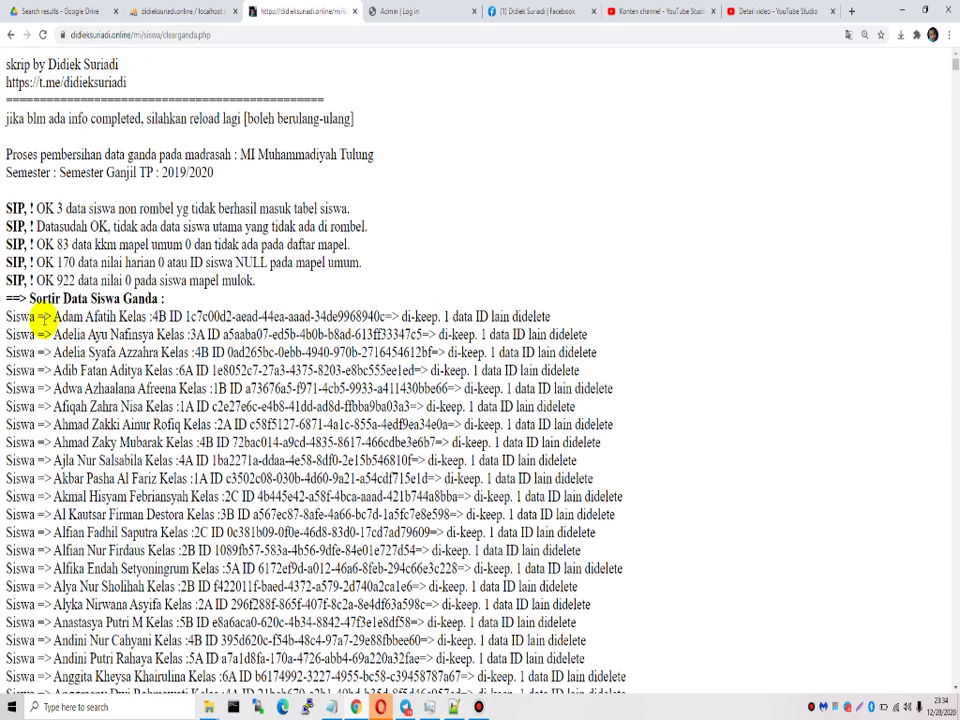
Step: Examine the class, kept ID and deleted-ID note of the first two students under Sortir Data Siswa Ganda
left_click_drag(53, 317, 388, 315)
left_click_drag(388, 315, 154, 317)
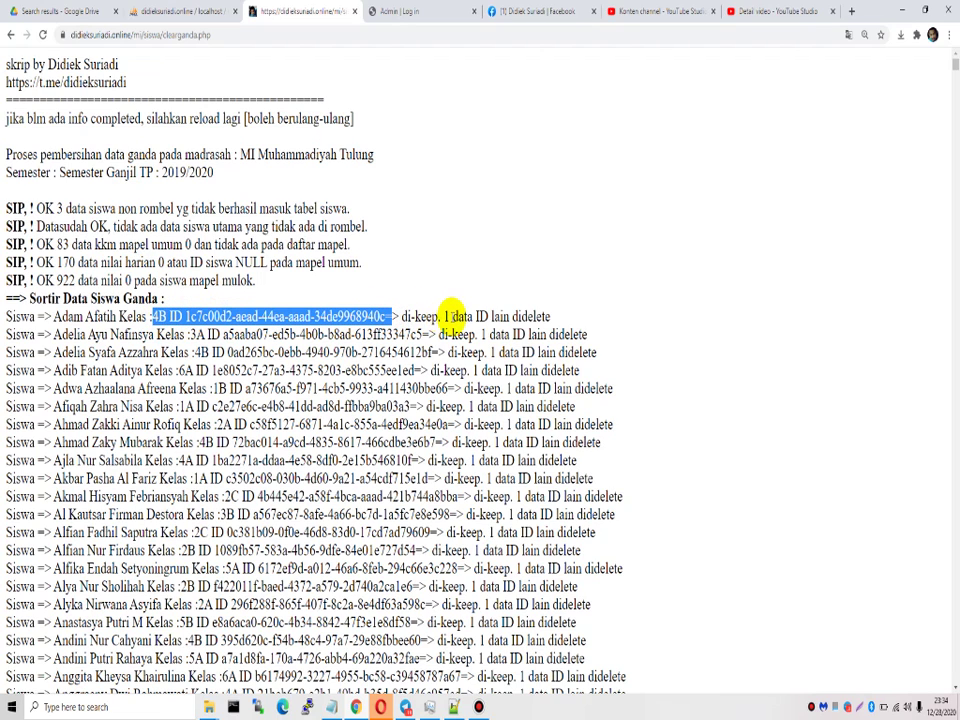
left_click(446, 316)
left_click_drag(446, 316, 574, 319)
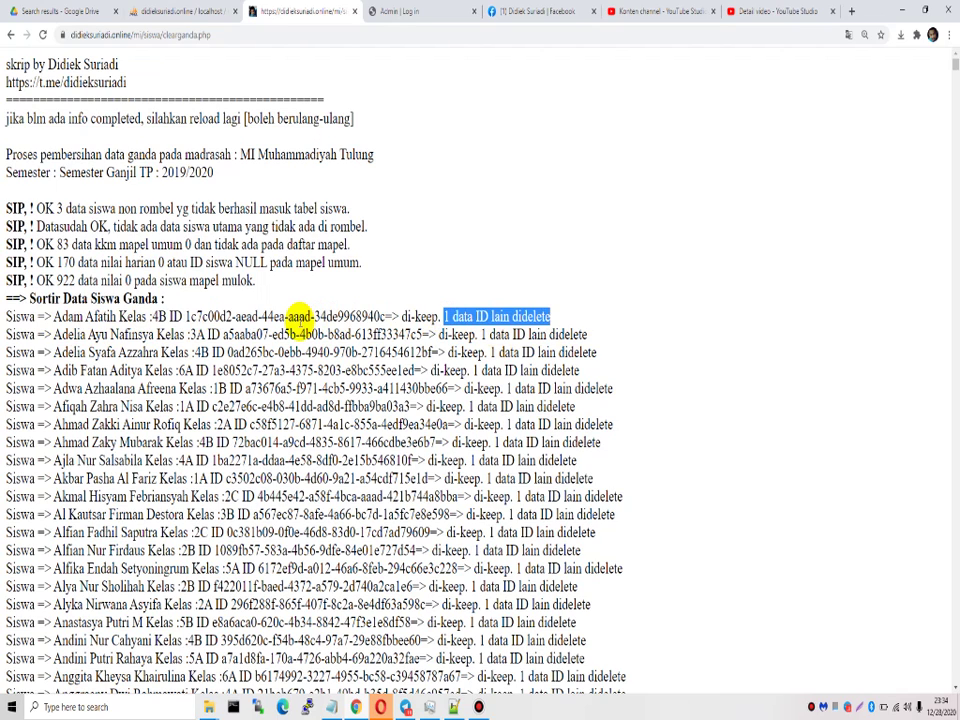
left_click_drag(52, 316, 365, 316)
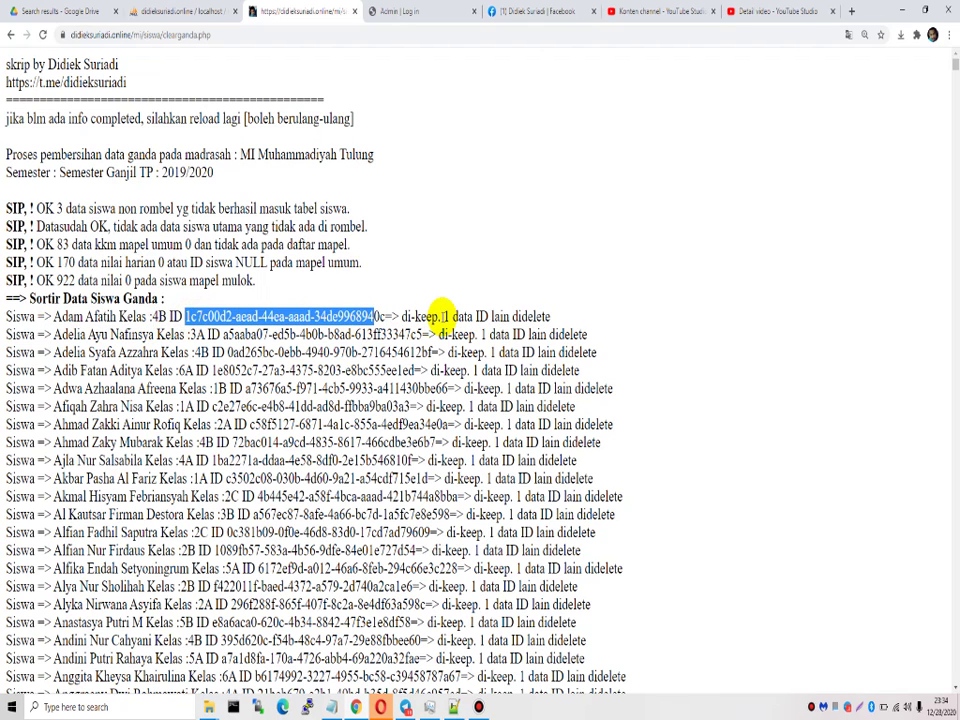
left_click_drag(454, 317, 583, 317)
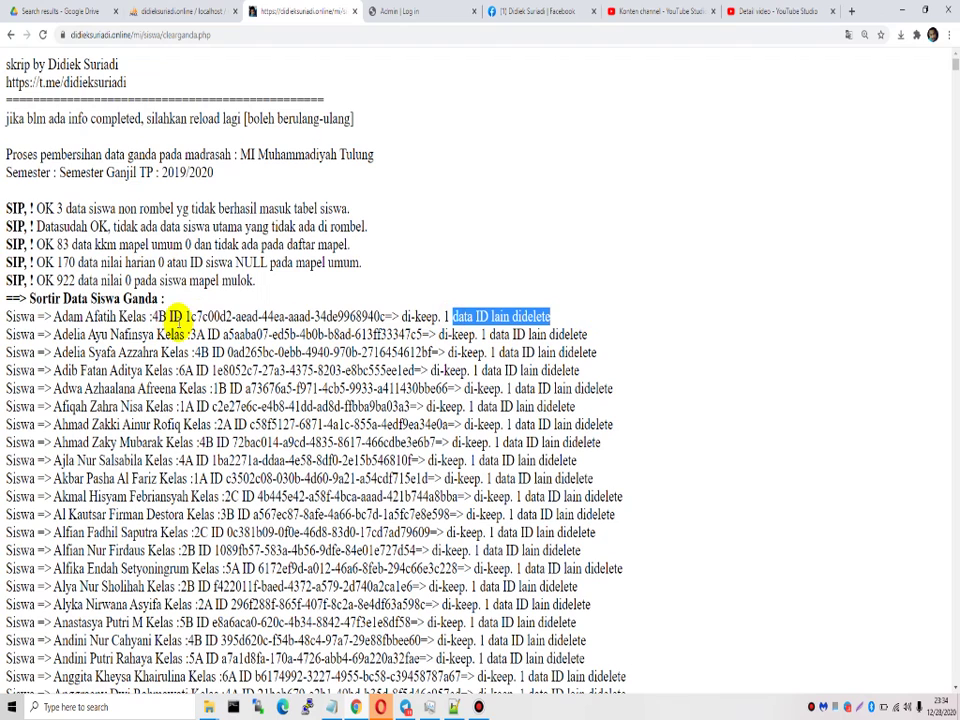
left_click_drag(183, 317, 388, 316)
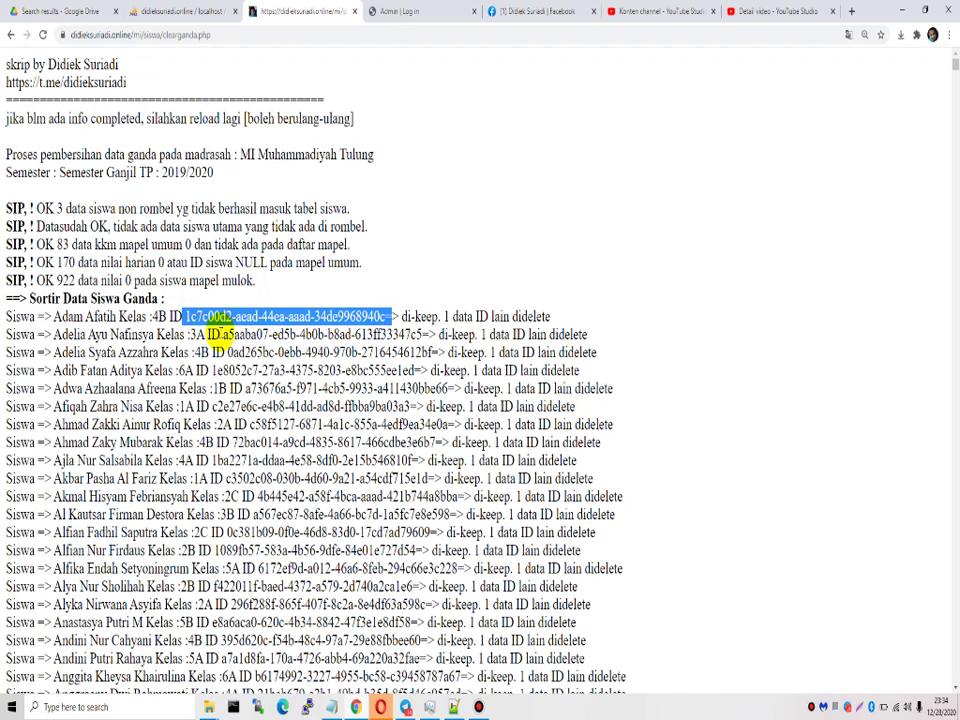
left_click(222, 334)
left_click_drag(240, 334, 425, 336)
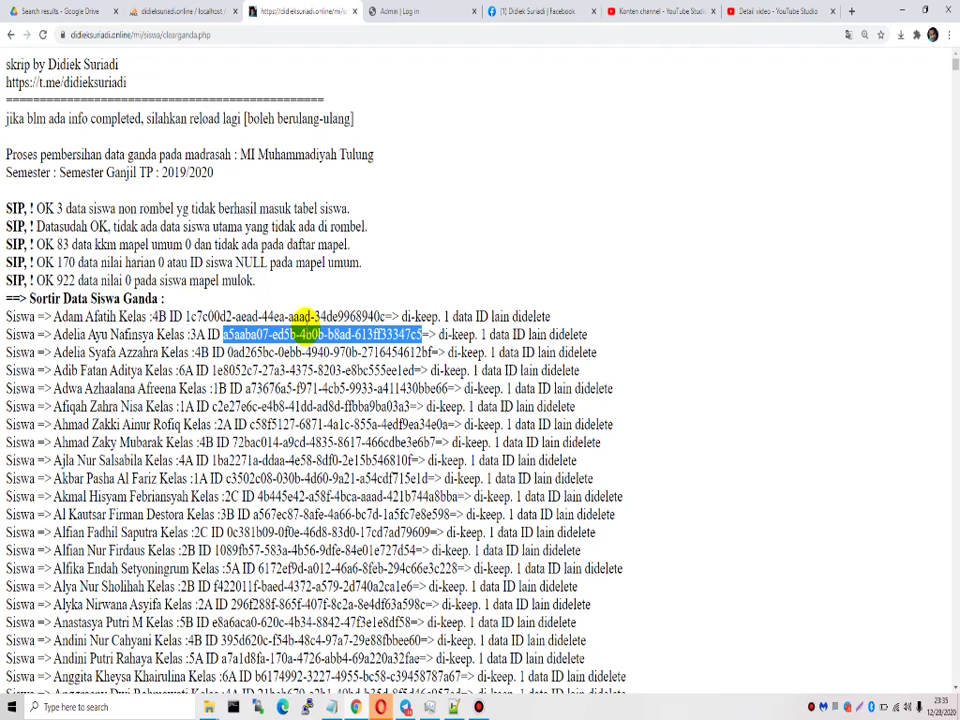
left_click(221, 333)
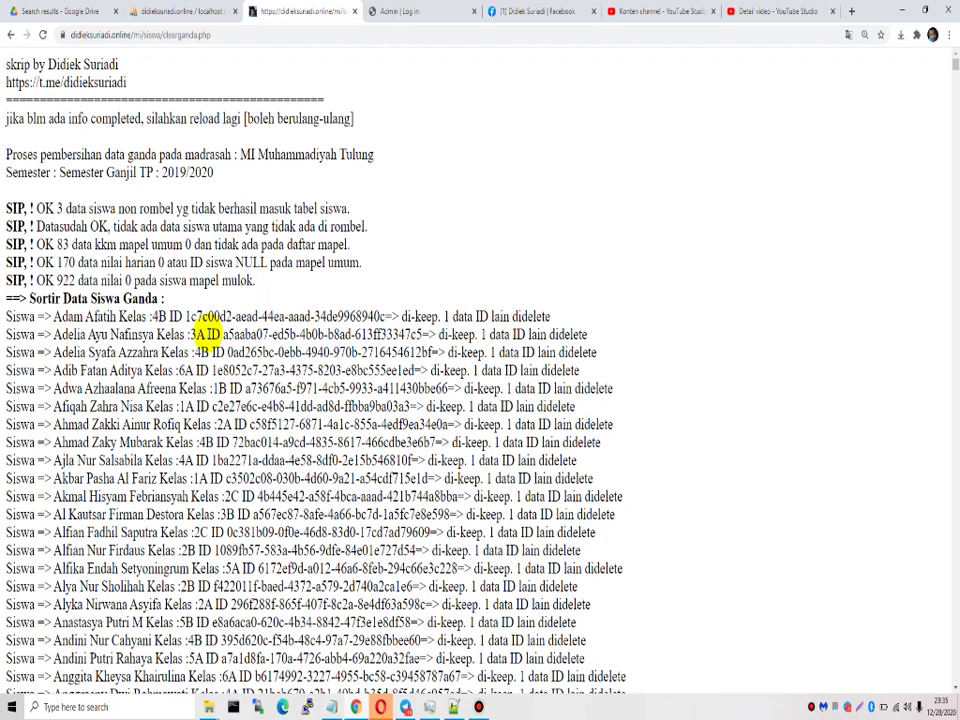
left_click_drag(186, 333, 422, 333)
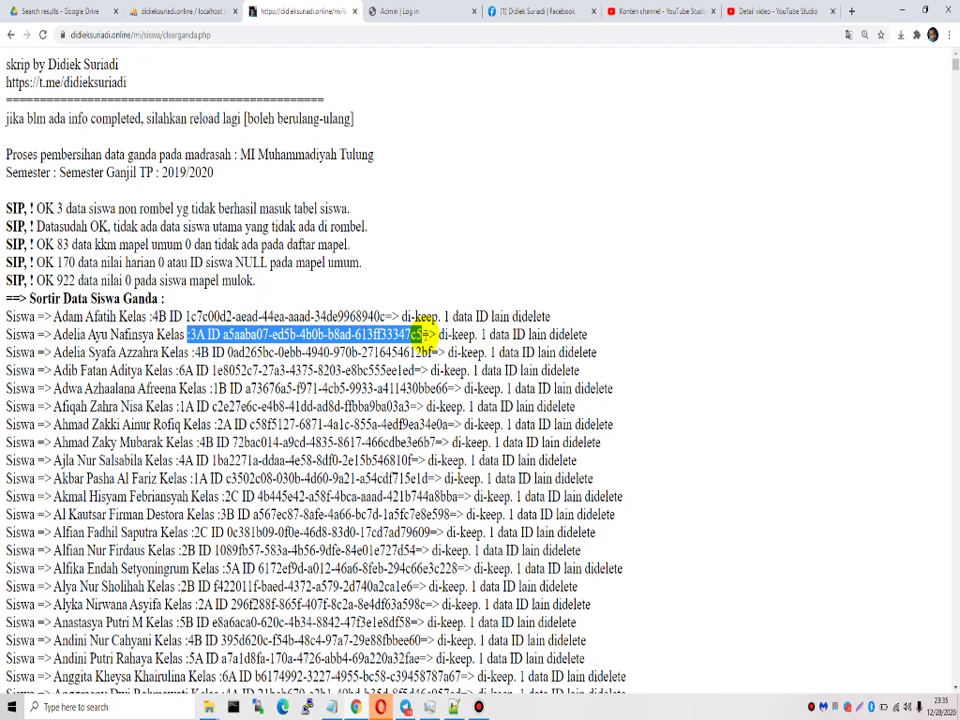
Step: Examine the rest of the duplicate student list and the Sortir Nilai Mapel Mulok section for the subject Kemuhammadiyahan
left_click_drag(186, 351, 313, 351)
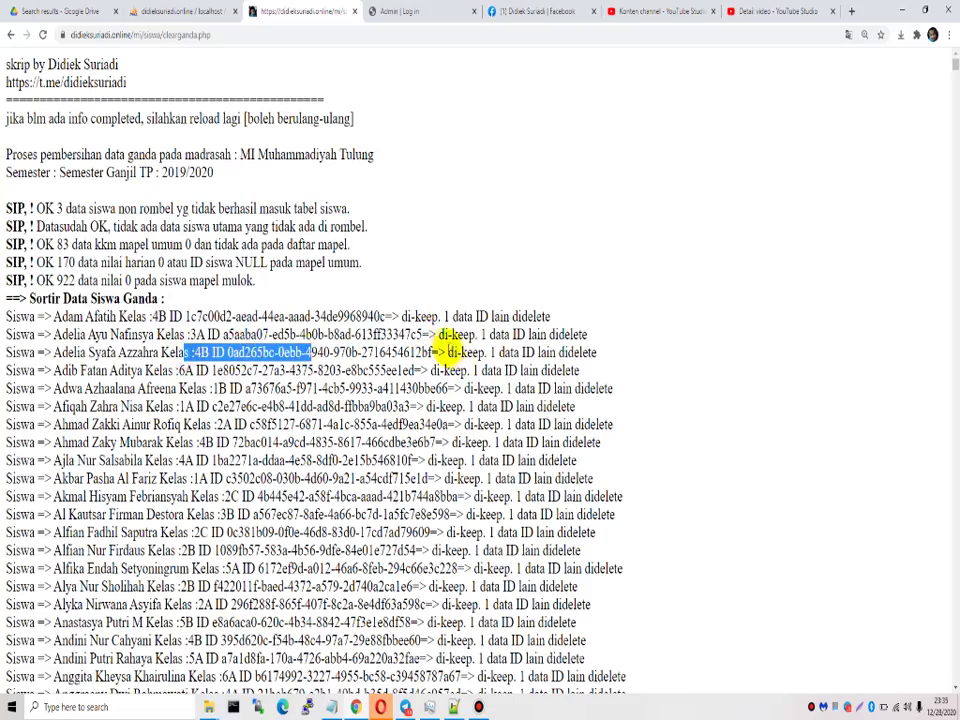
scroll(445, 347, "down", 12)
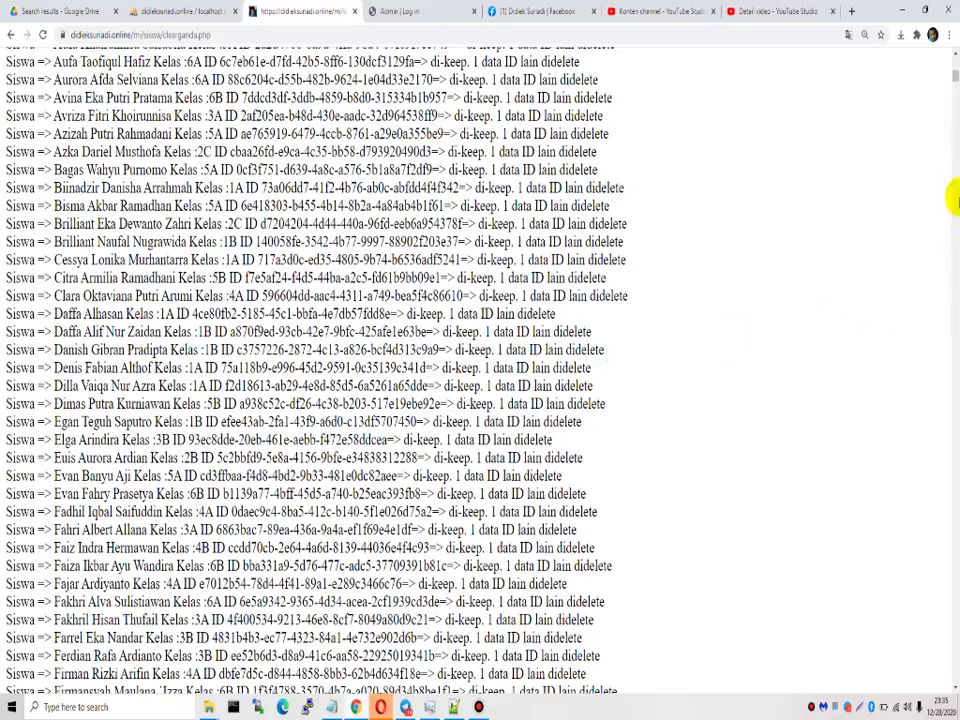
left_click_drag(952, 76, 952, 128)
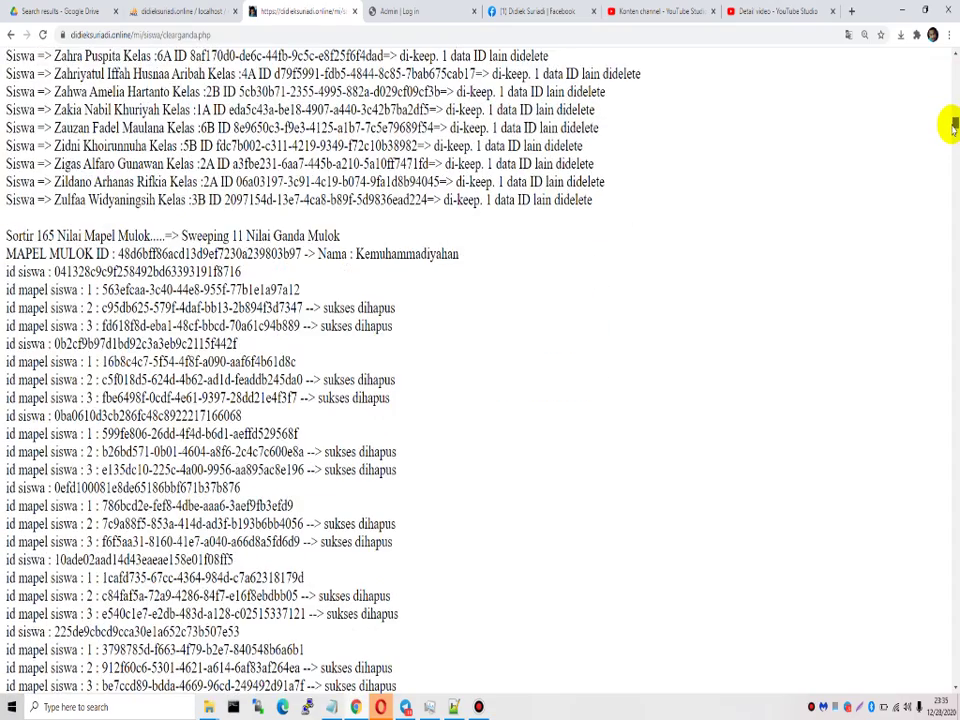
left_click_drag(12, 236, 98, 236)
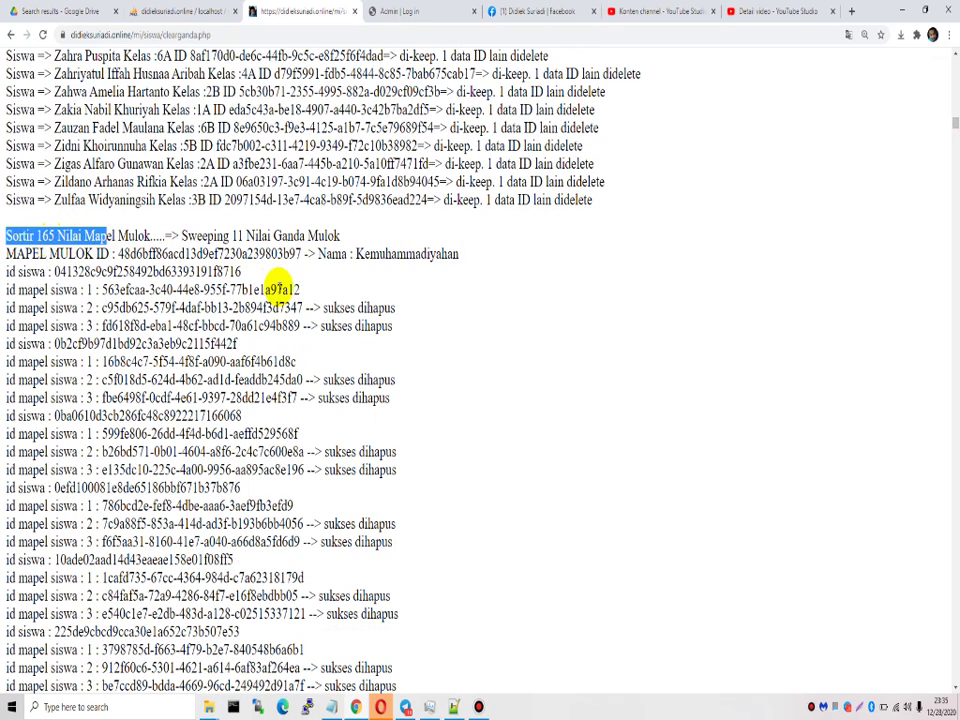
left_click_drag(180, 236, 346, 240)
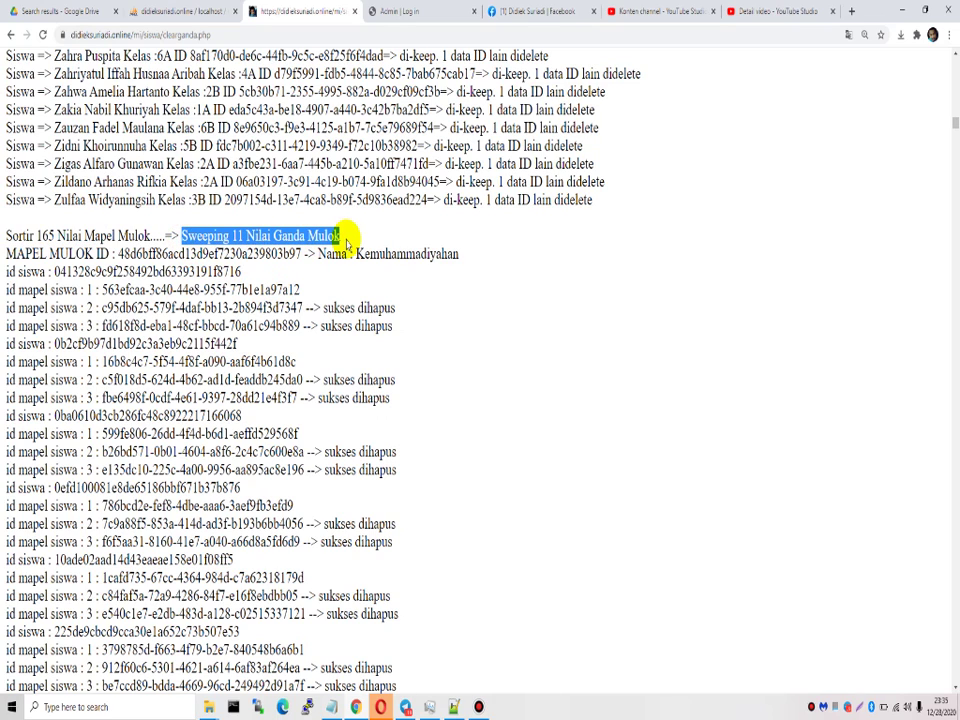
left_click_drag(318, 254, 467, 255)
scroll(443, 280, "down", 3)
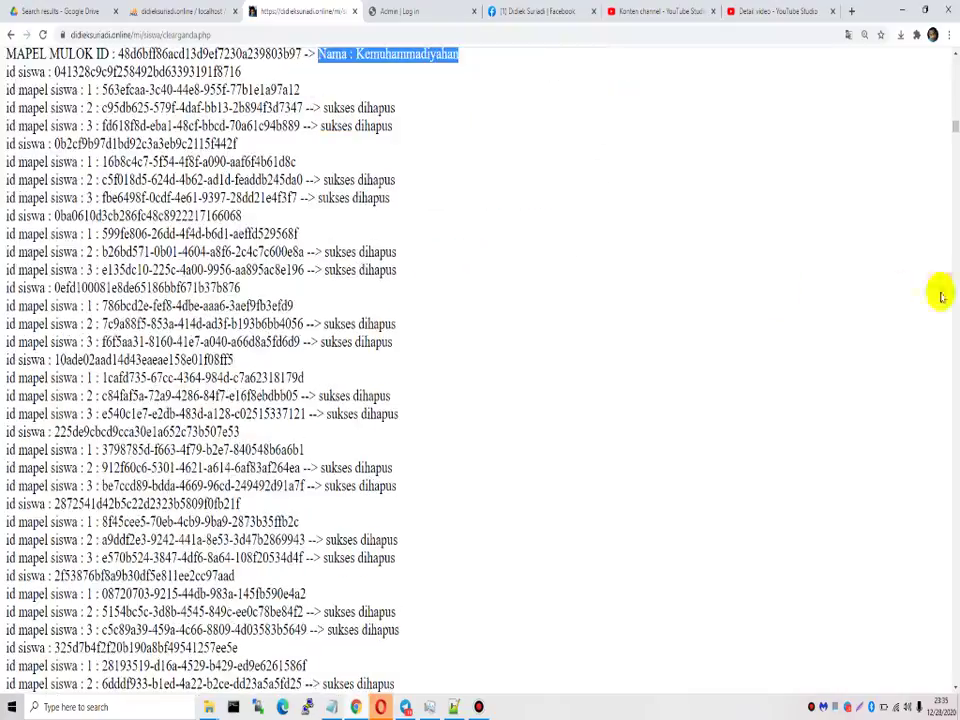
Step: Examine the predicate update statuses at the end of the cleanup report and return to the tools page
left_click_drag(947, 139, 940, 697)
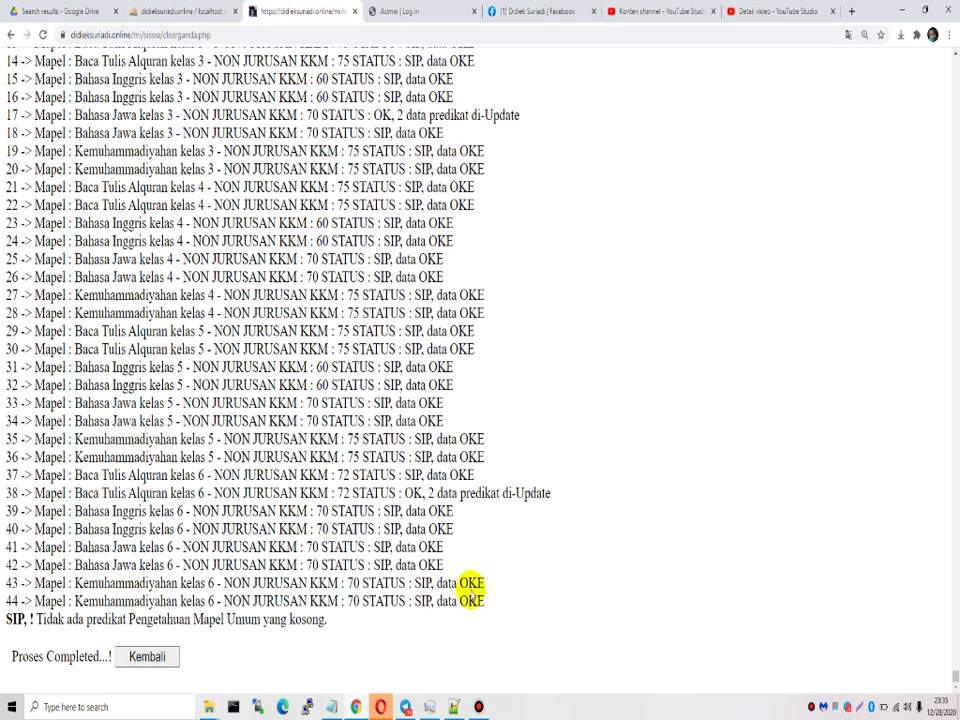
left_click_drag(352, 493, 570, 500)
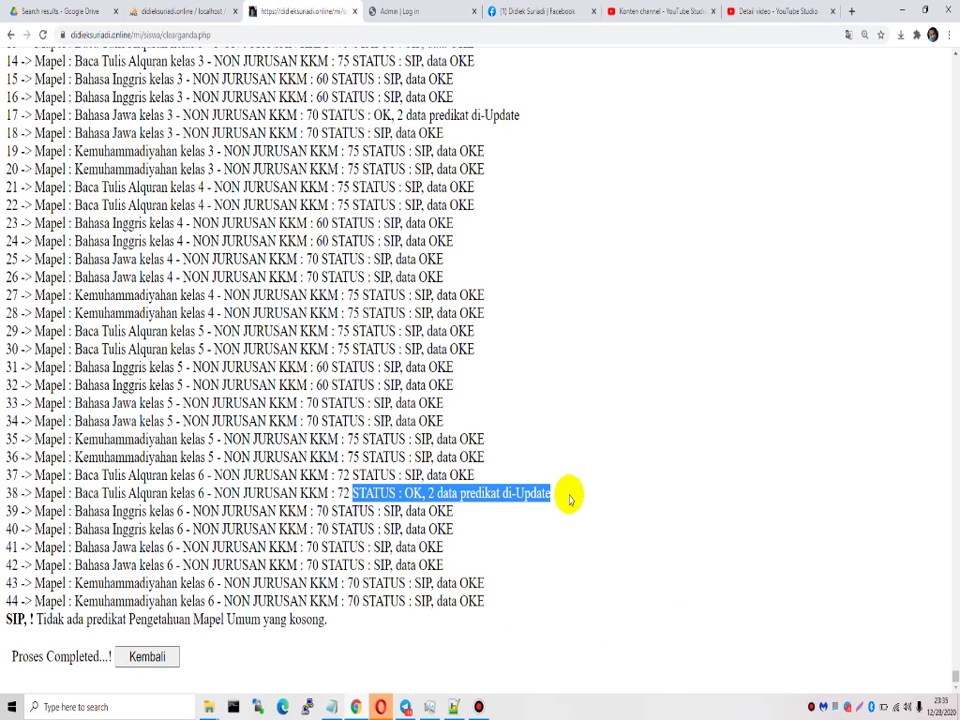
left_click(567, 494)
left_click_drag(389, 493, 604, 500)
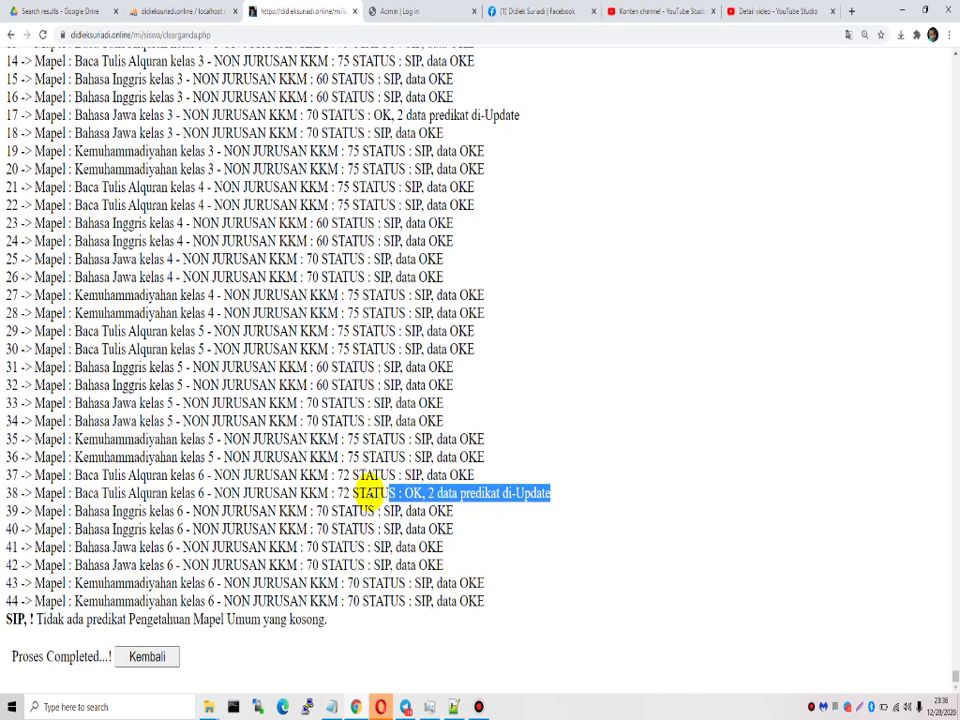
left_click_drag(52, 619, 380, 628)
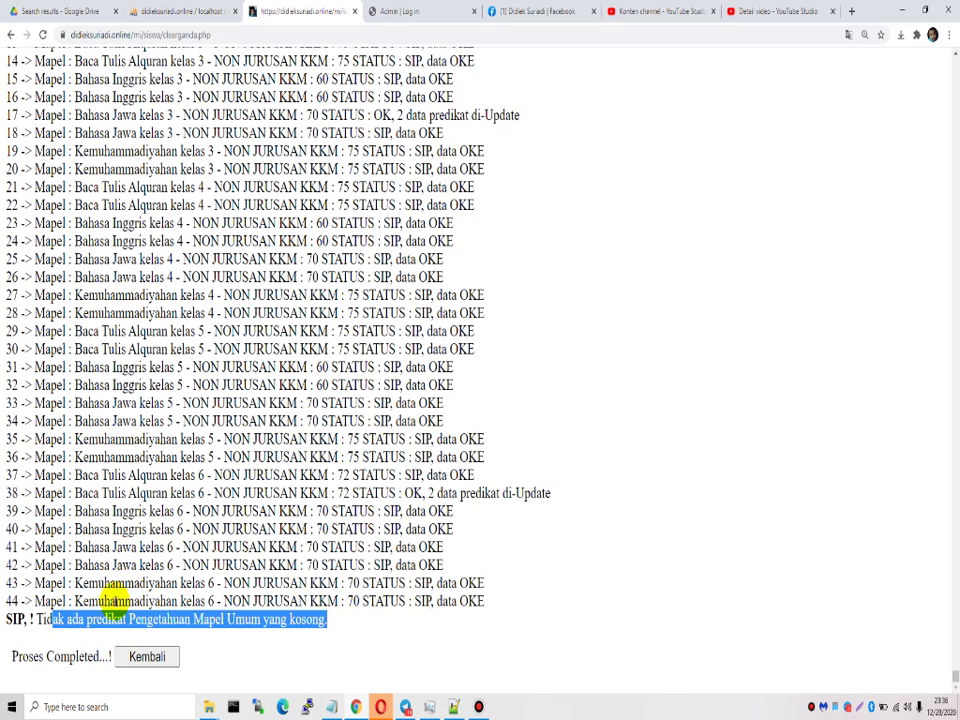
left_click(50, 610)
left_click_drag(48, 612, 347, 628)
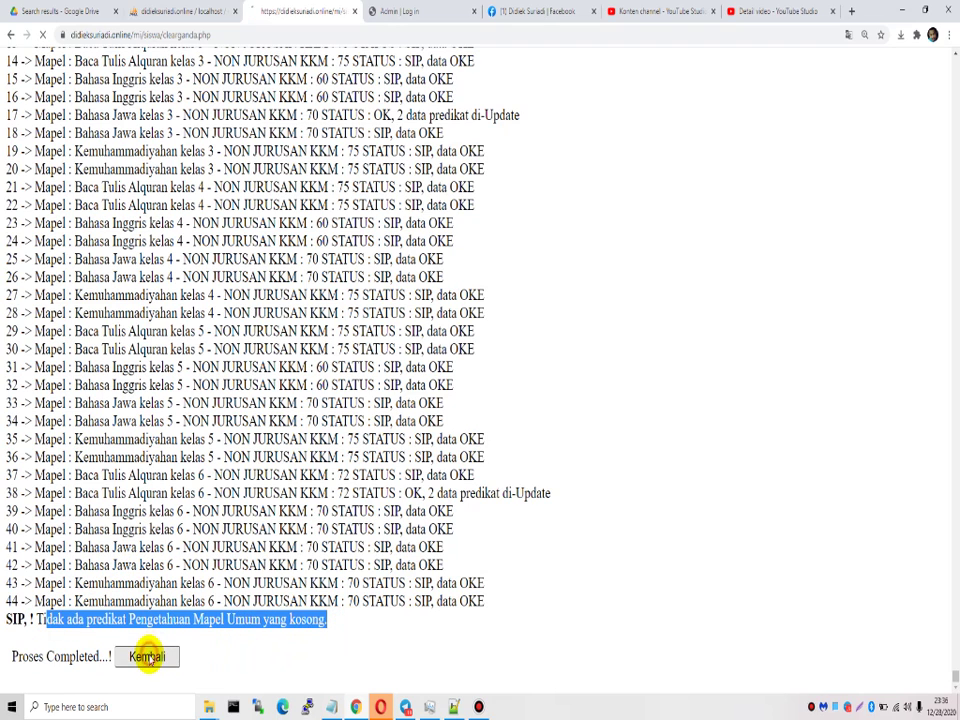
left_click(146, 656)
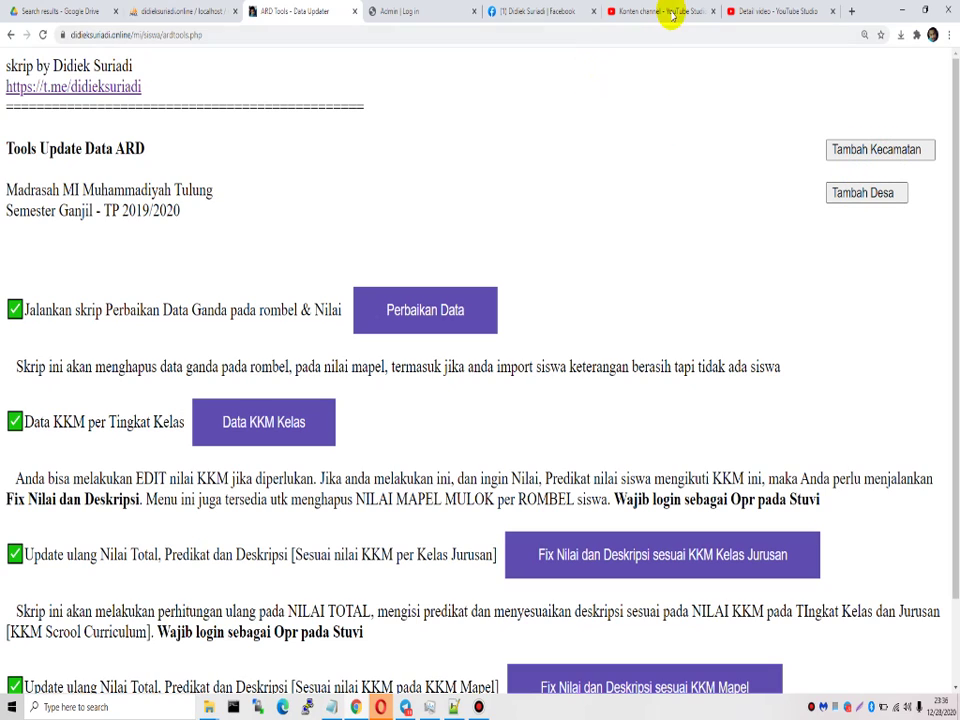
Step: Sign in to ARD Updater with the prefilled credentials and reload the ARD Tools page
left_click(140, 35)
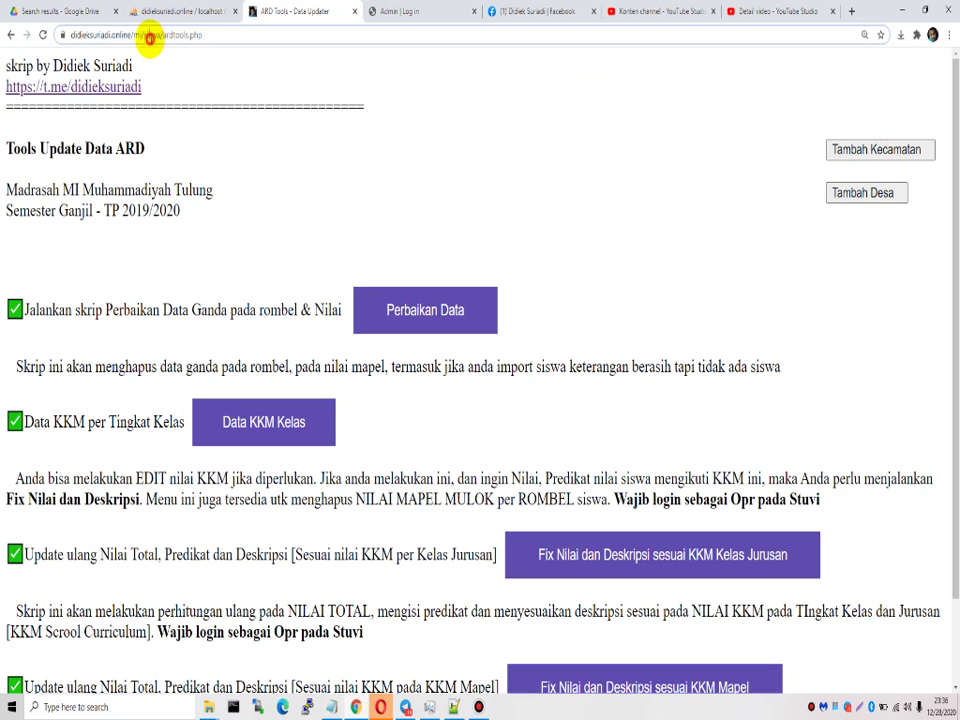
left_click(150, 36)
left_click(400, 11)
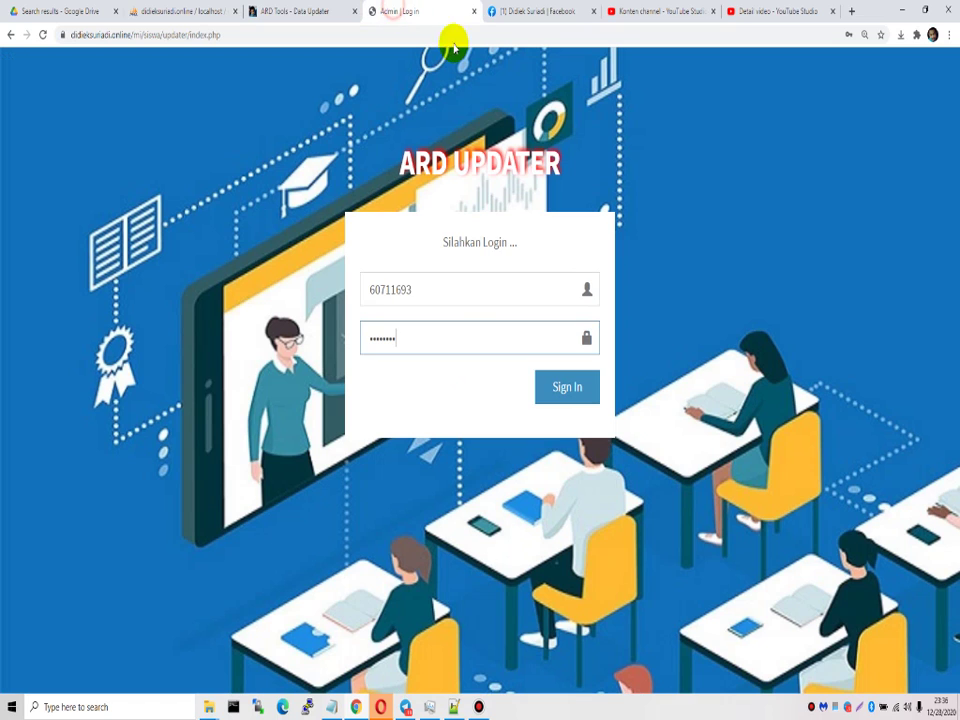
left_click(563, 398)
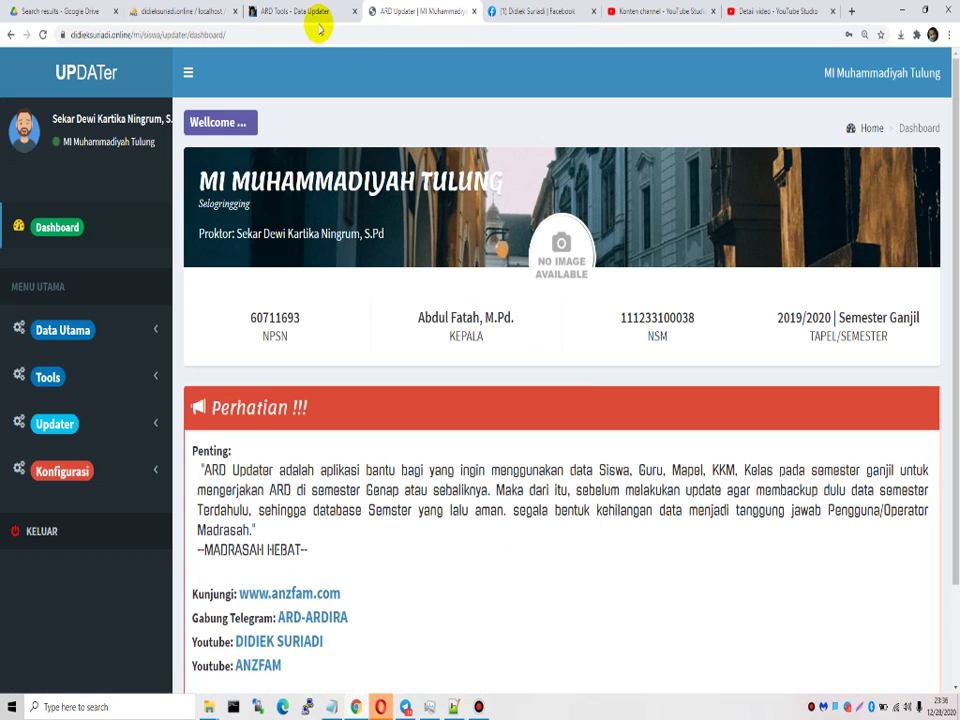
left_click(300, 11)
left_click(40, 35)
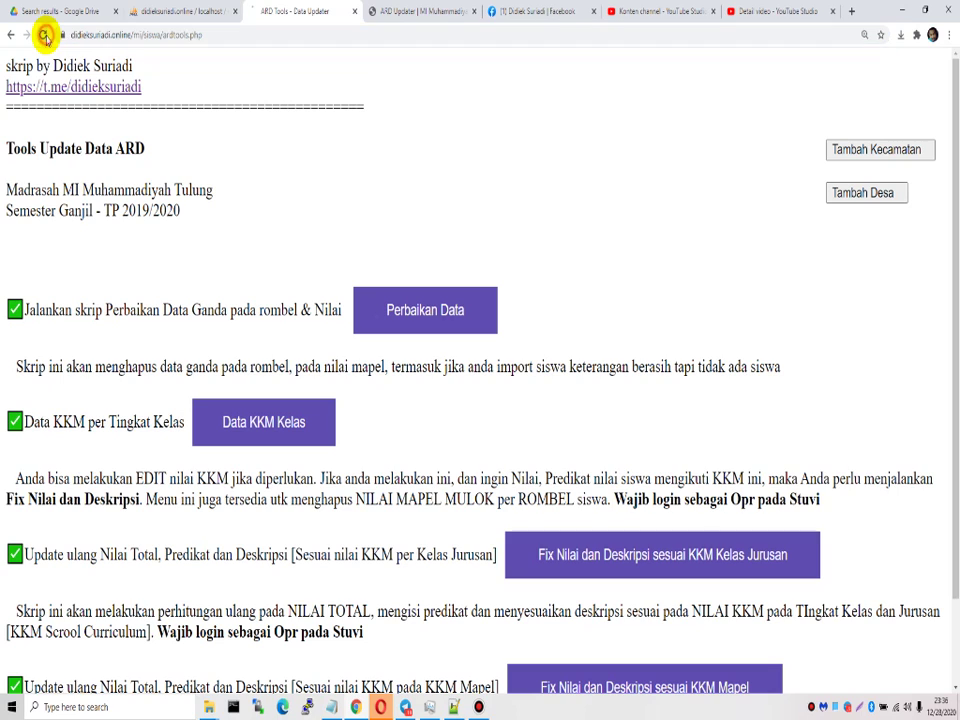
Step: Delete DESA BARU from the village master data of Kecamatan TULUNG, check the village list and return to the tools page
left_click(853, 194)
left_click(152, 208)
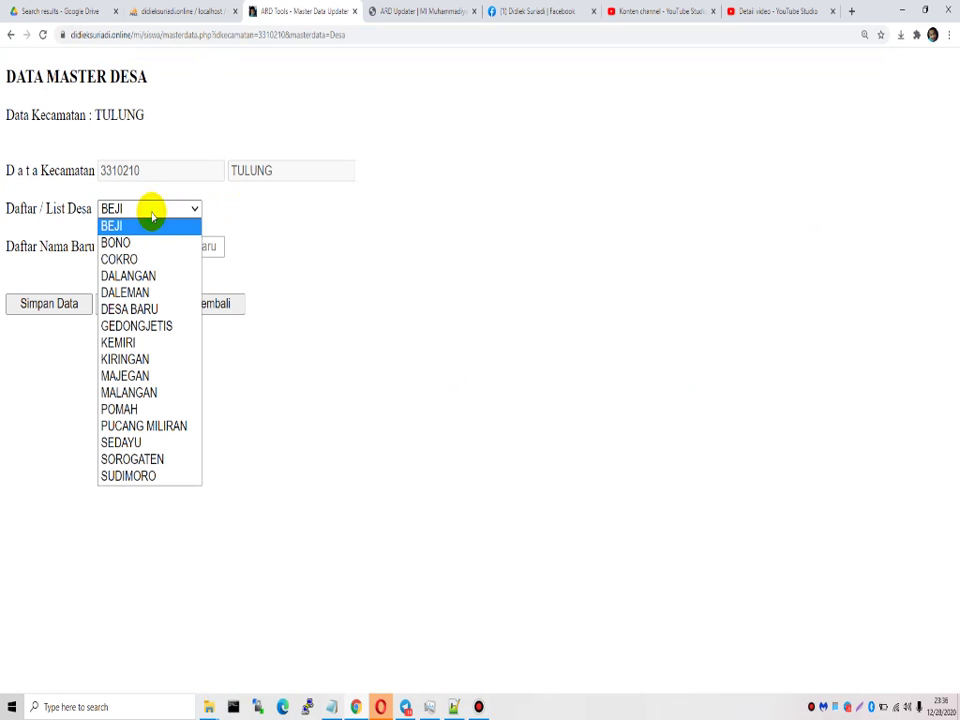
left_click(154, 308)
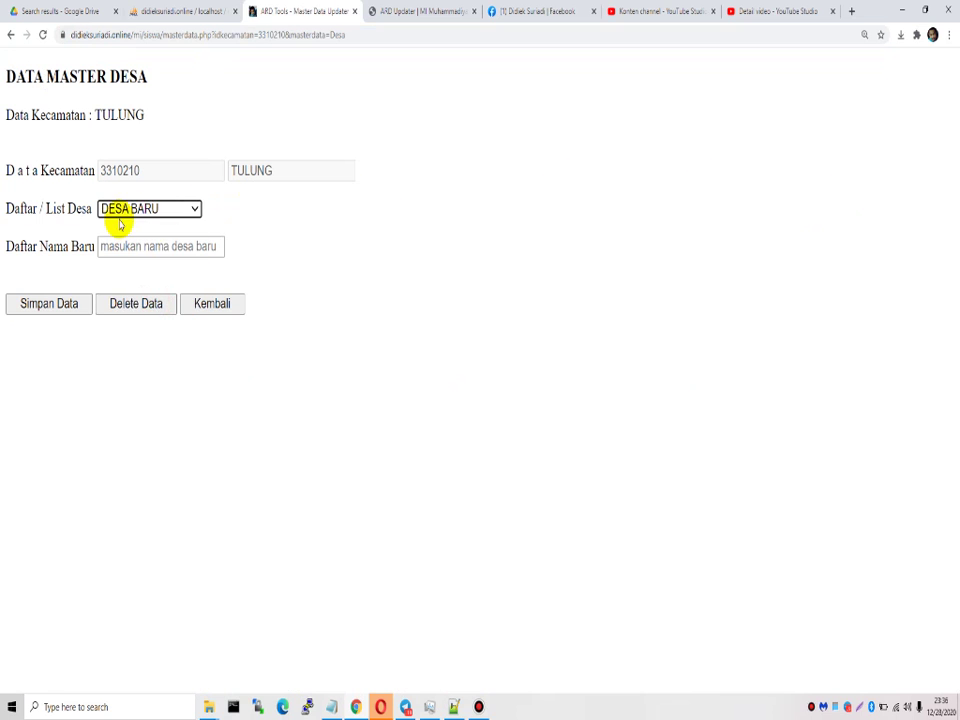
left_click(146, 306)
left_click(180, 209)
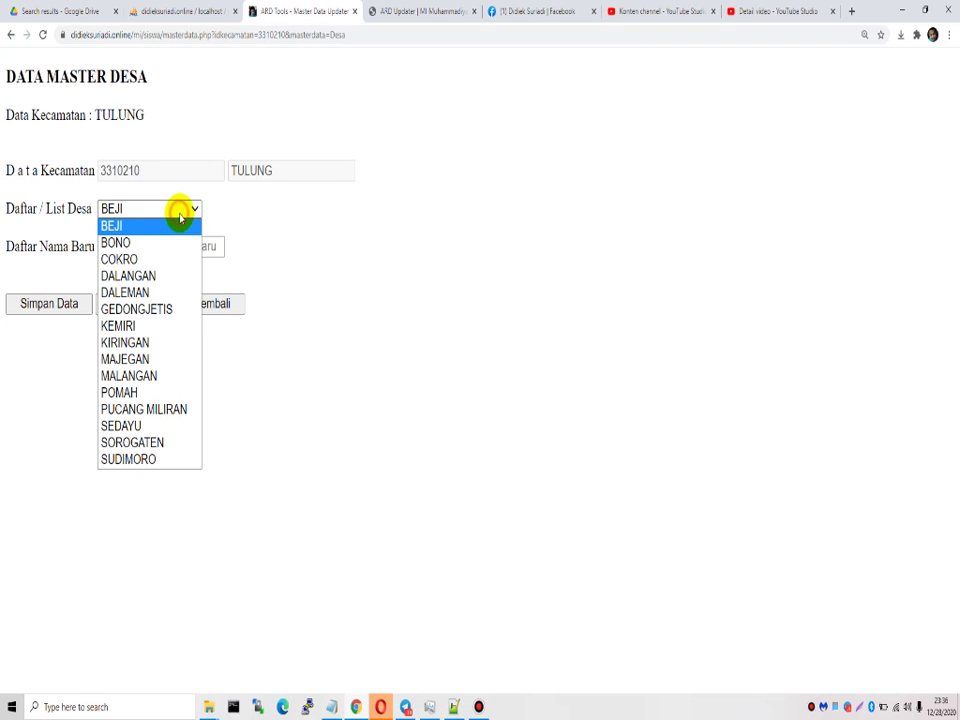
left_click(421, 348)
left_click(222, 304)
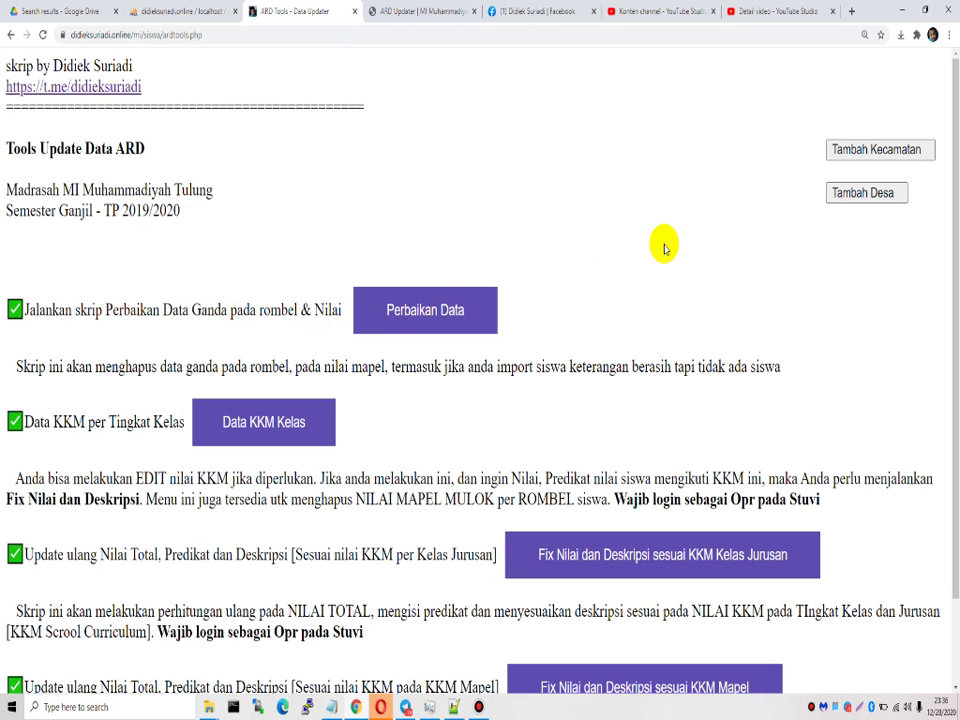
Step: Delete KECAMATAN BARU from the district master data of Kabupaten Klaten and check the district list
left_click(858, 148)
left_click(165, 210)
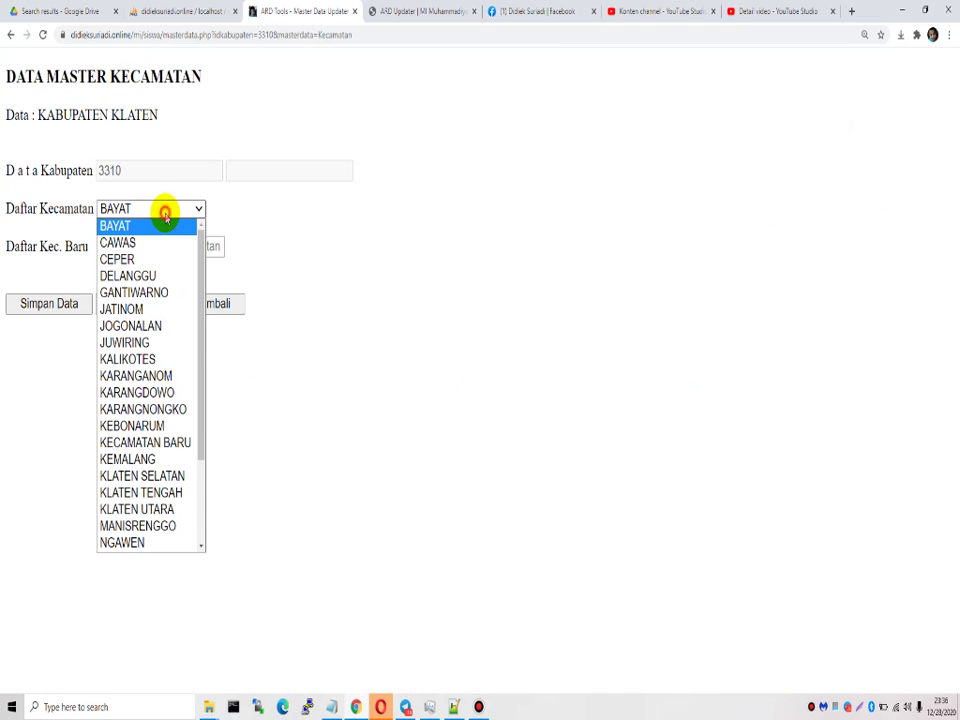
left_click(168, 442)
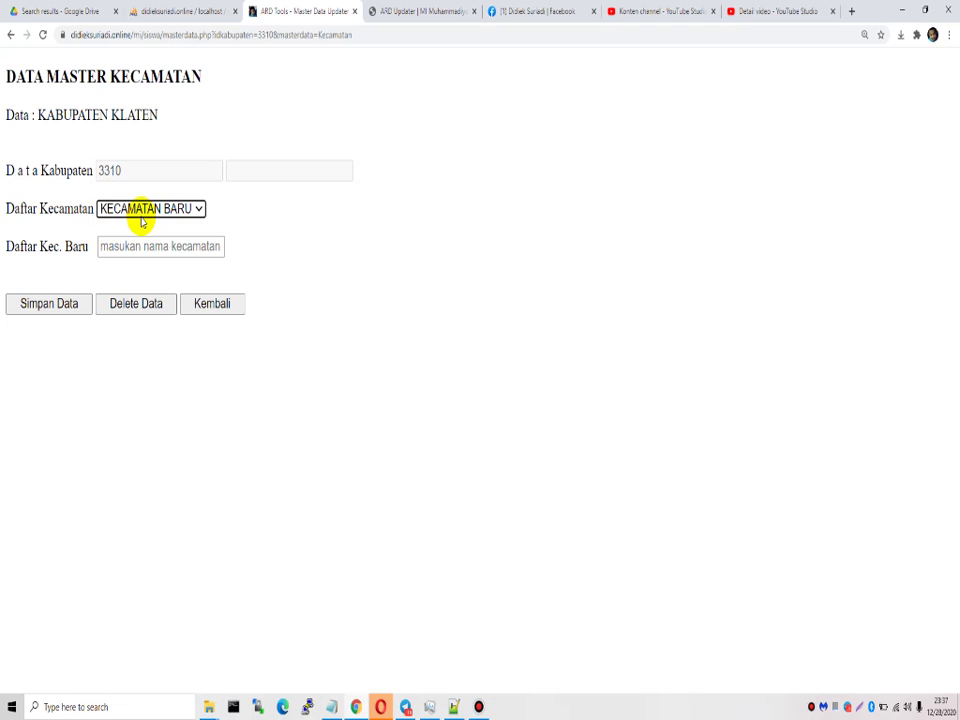
left_click(143, 303)
left_click(150, 209)
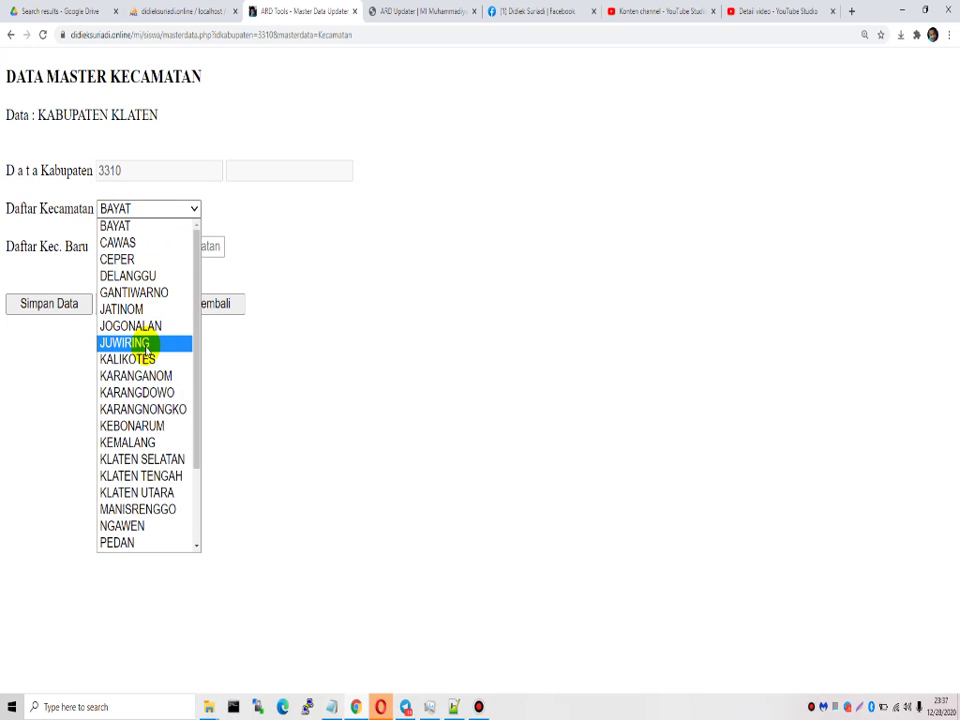
Step: Try to delete further existing districts, starting with BAYAT, from the district list and return to the tools page
left_click(146, 222)
left_click(143, 303)
left_click(142, 207)
left_click(142, 260)
left_click(145, 300)
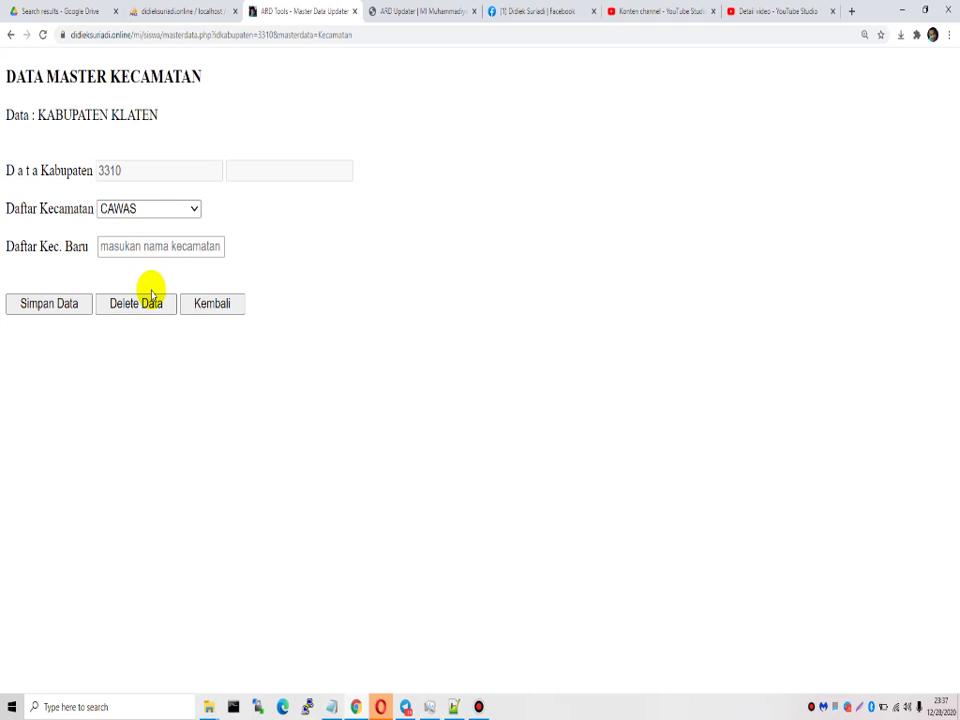
left_click(212, 305)
Step: Open the KKM data per class level and save a new KKM value of 65 for class 1 NON JURUSAN
scroll(357, 311, "down", 2)
left_click(259, 321)
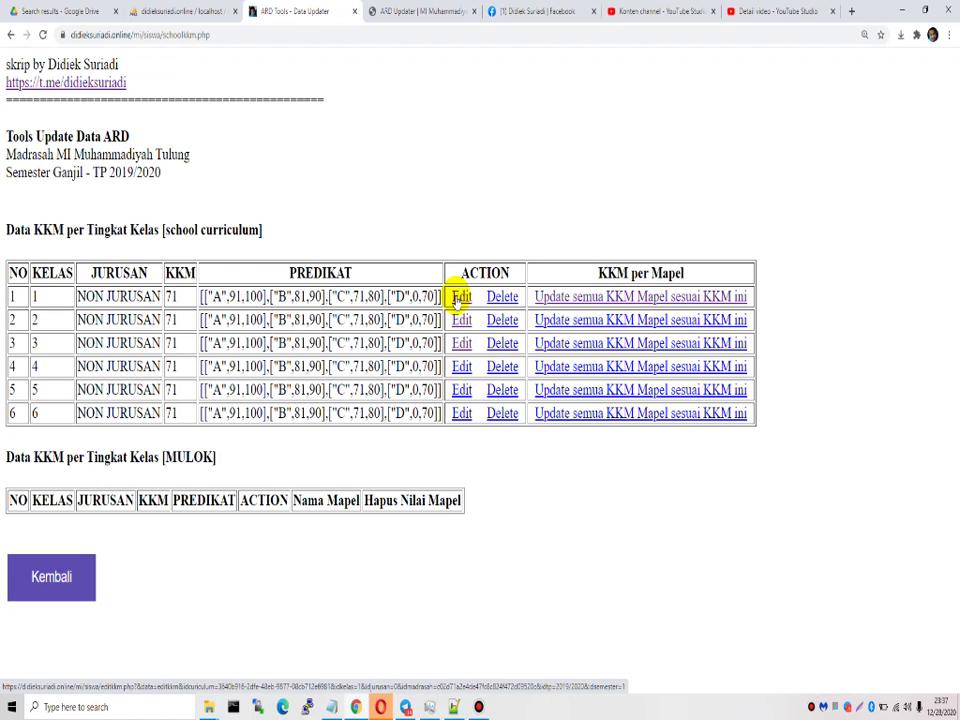
left_click(460, 297)
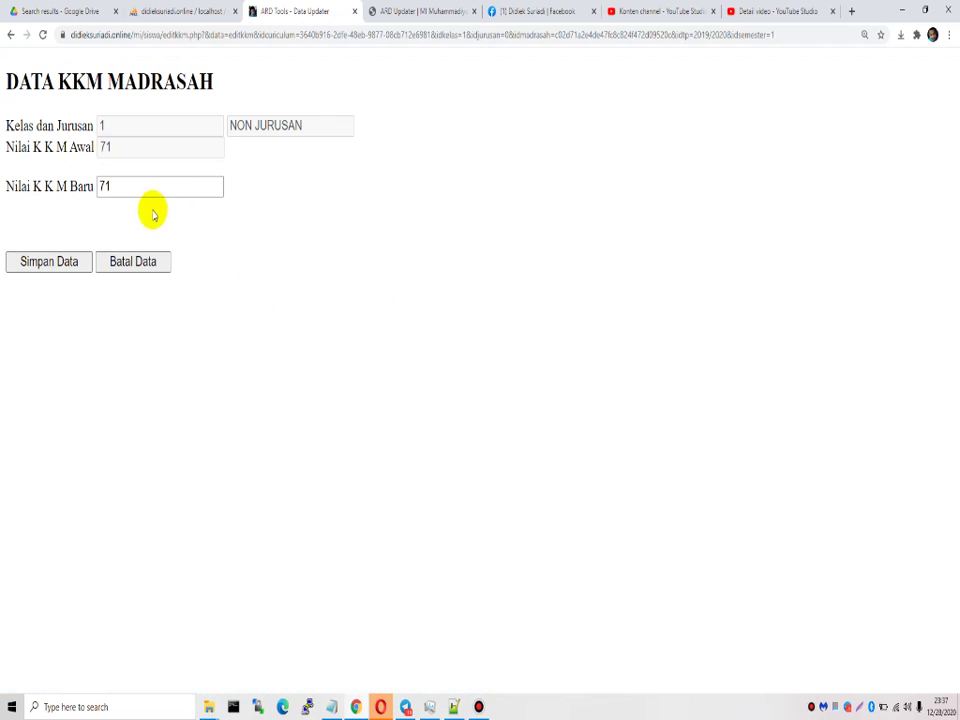
left_click_drag(154, 186, 15, 192)
type("85")
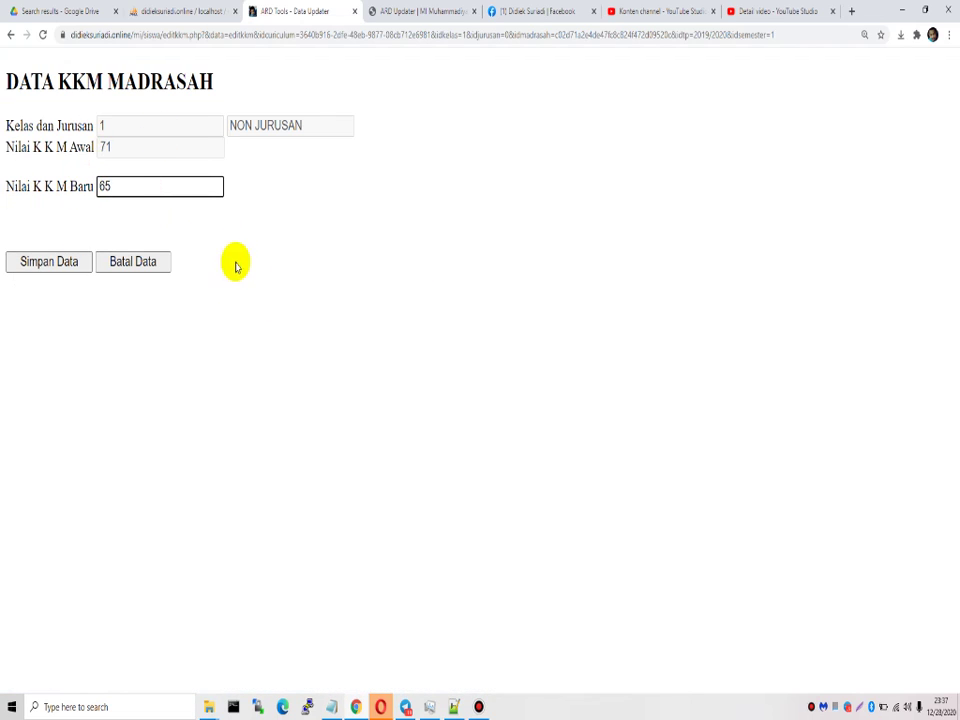
left_click(60, 264)
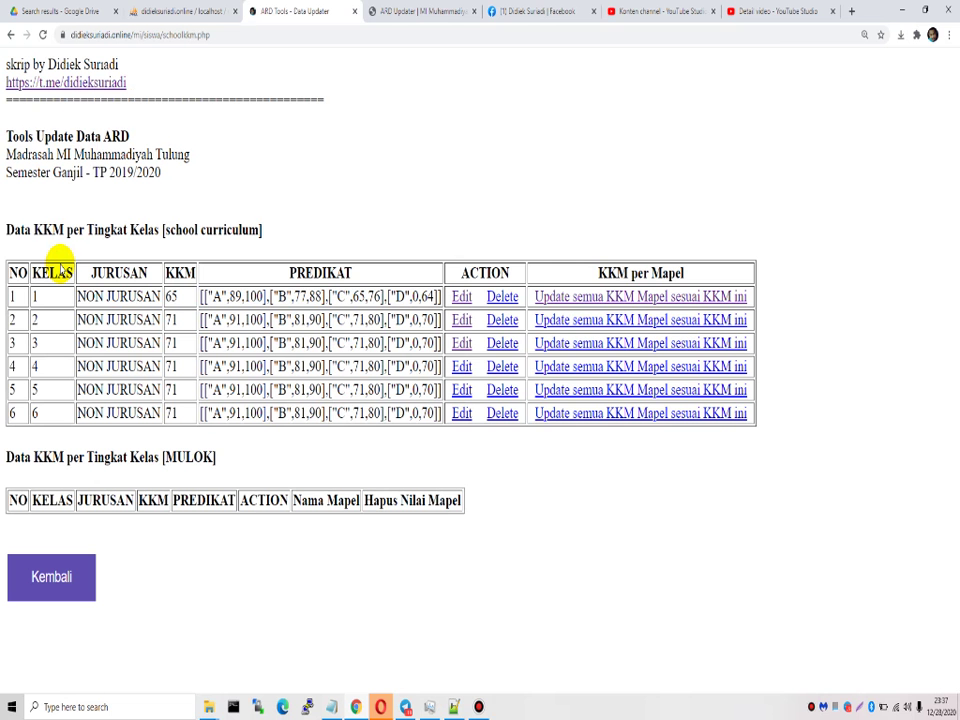
Step: Review class 1's KKM and predicate ranges in the school curriculum table and go back to the score and description fix tools
left_click_drag(167, 296, 434, 296)
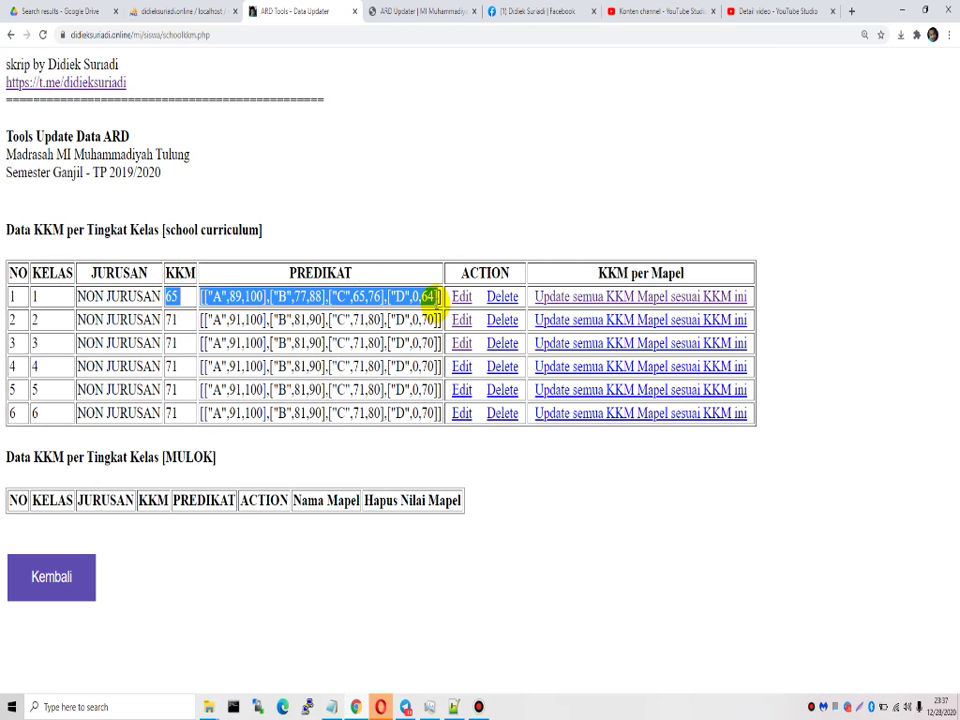
left_click(71, 594)
scroll(457, 404, "down", 2)
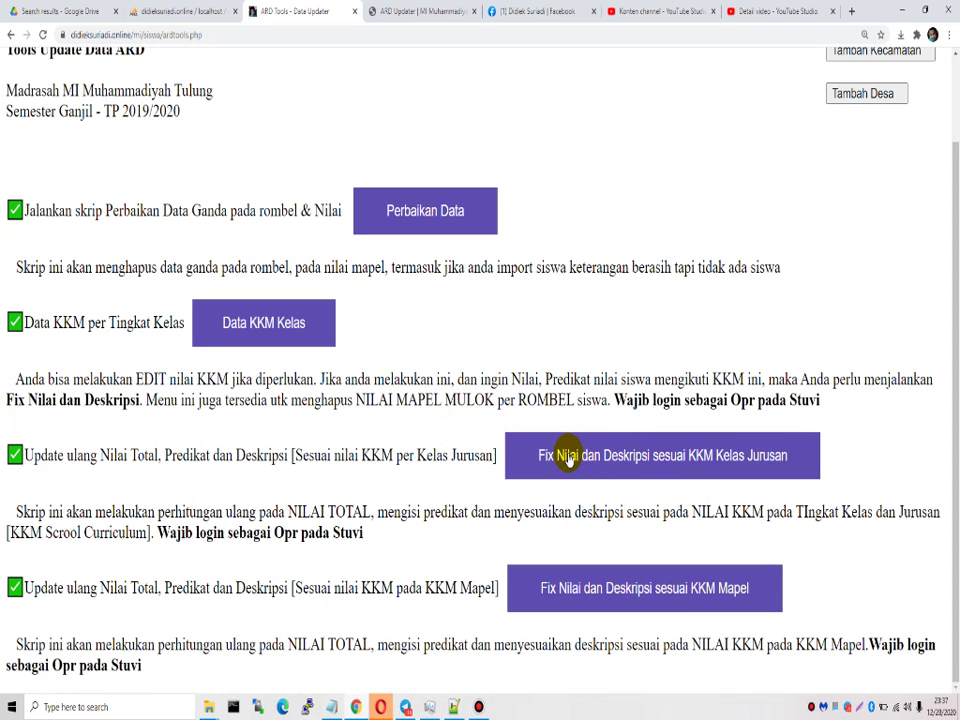
left_click(283, 322)
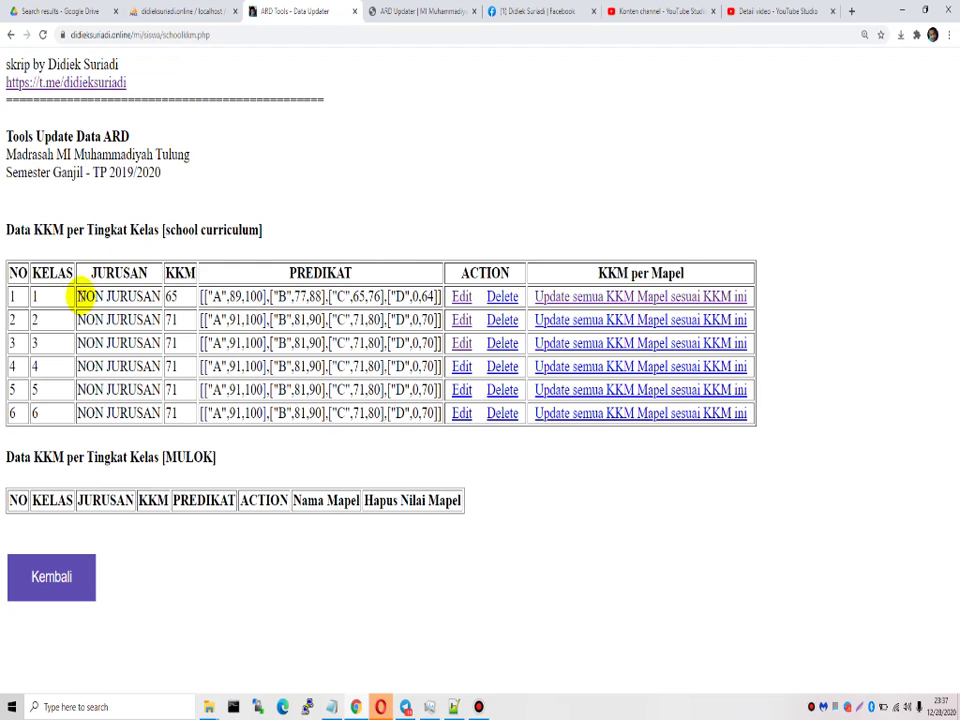
left_click_drag(86, 293, 155, 293)
left_click(43, 578)
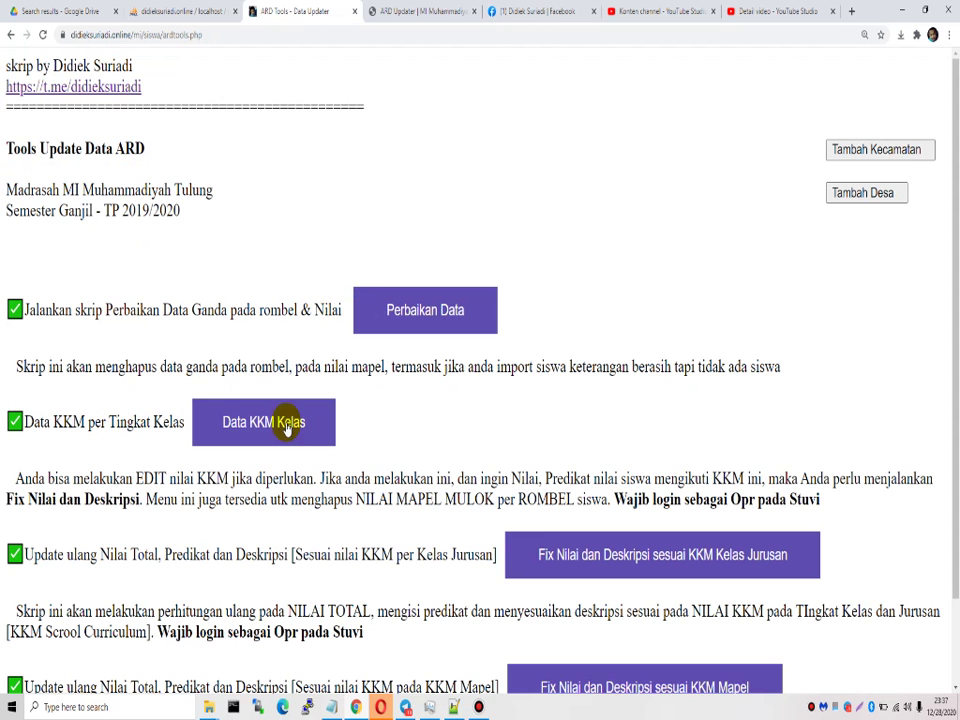
scroll(541, 521, "down", 2)
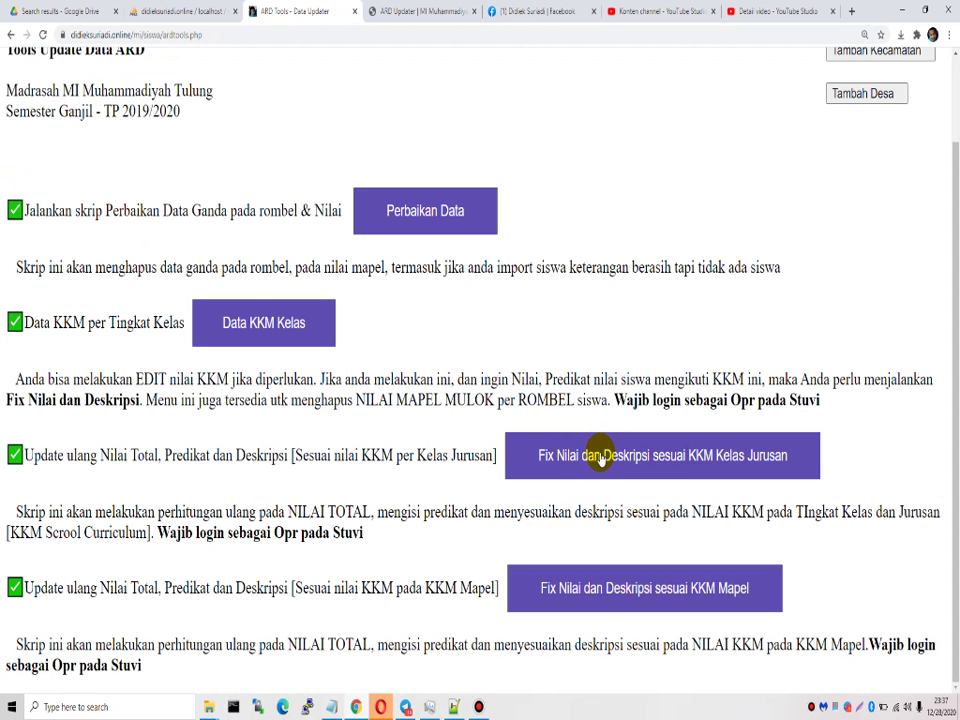
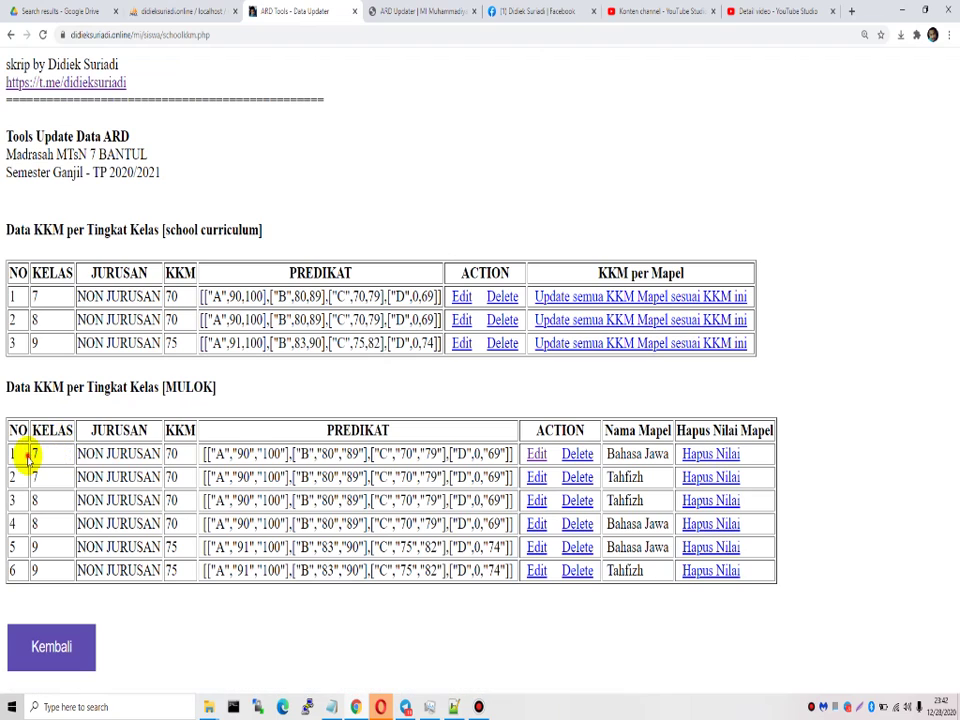
Step: Delete the MULOK scores of Bahasa Jawa for class 7 NON JURUSAN, rombel A
left_click_drag(24, 450, 105, 453)
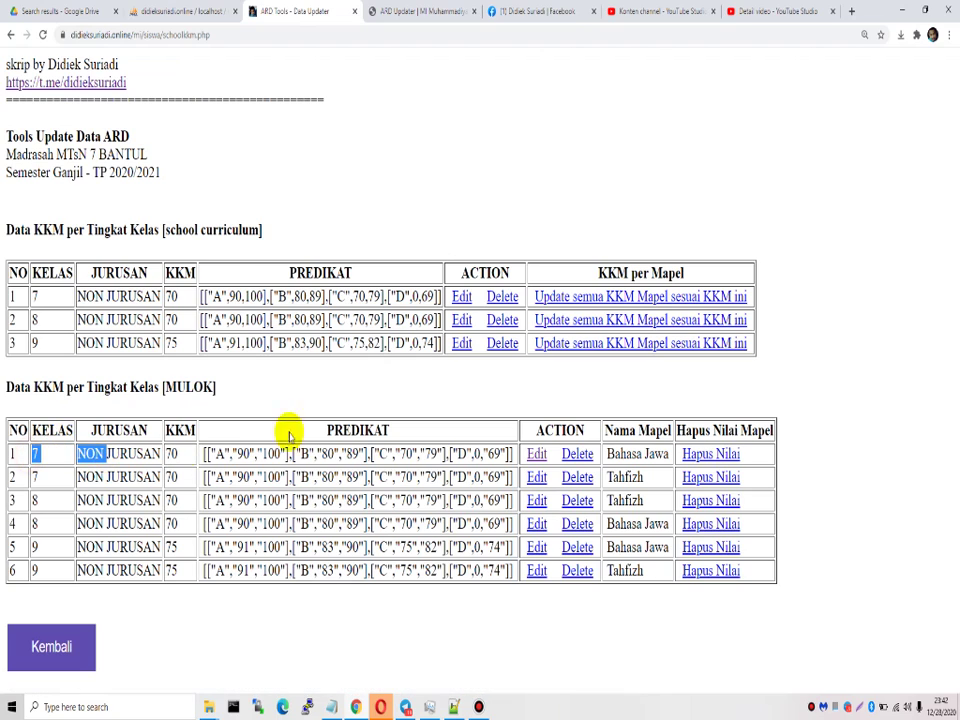
left_click(701, 456)
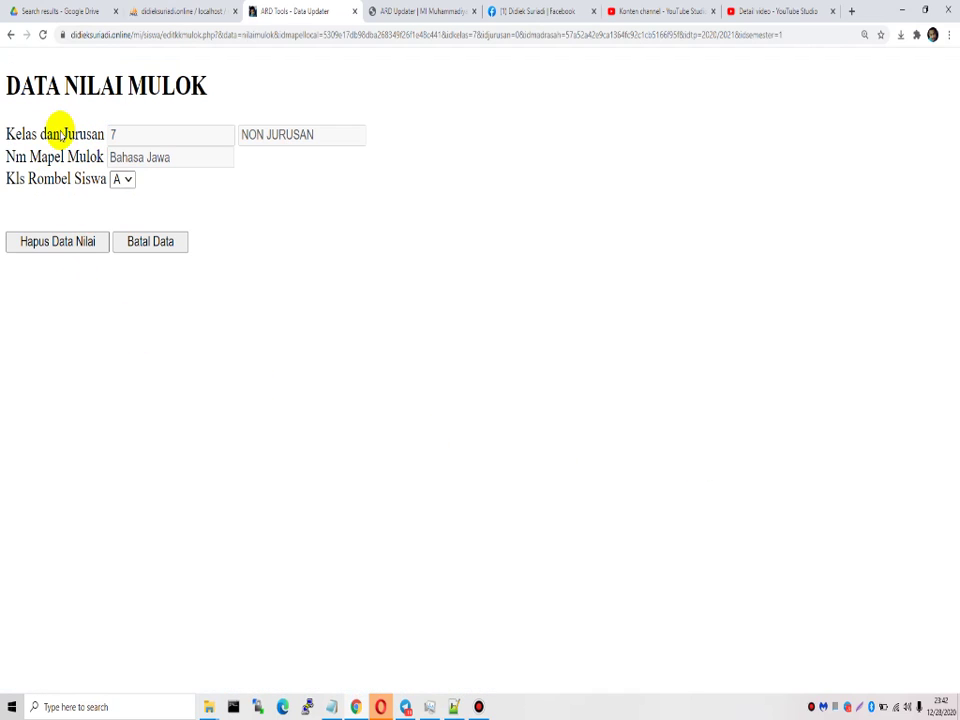
left_click_drag(7, 134, 253, 129)
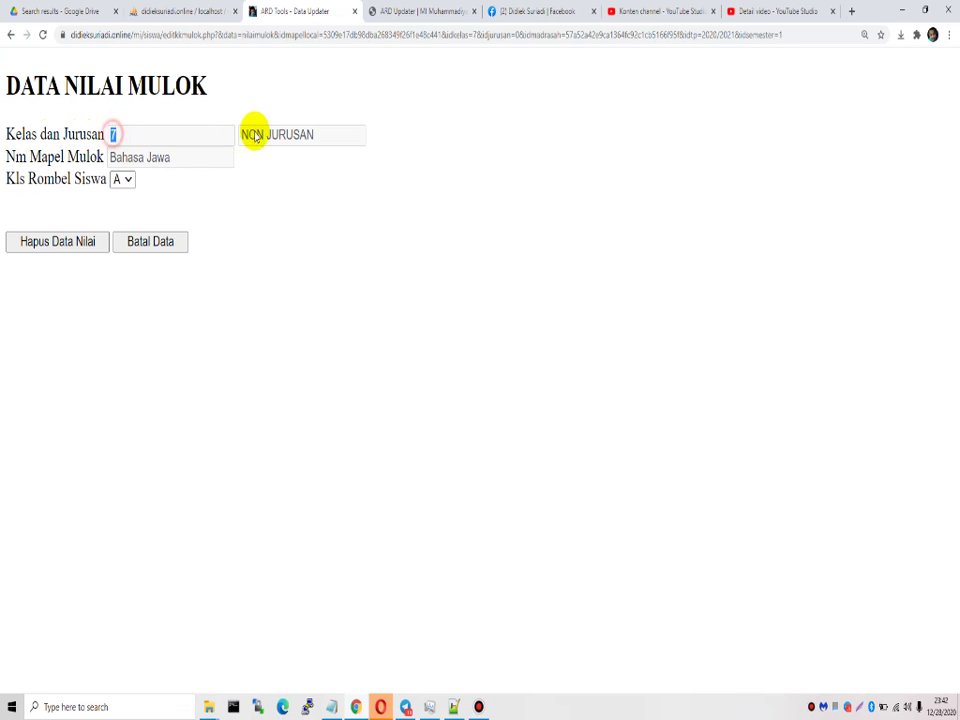
left_click(124, 139)
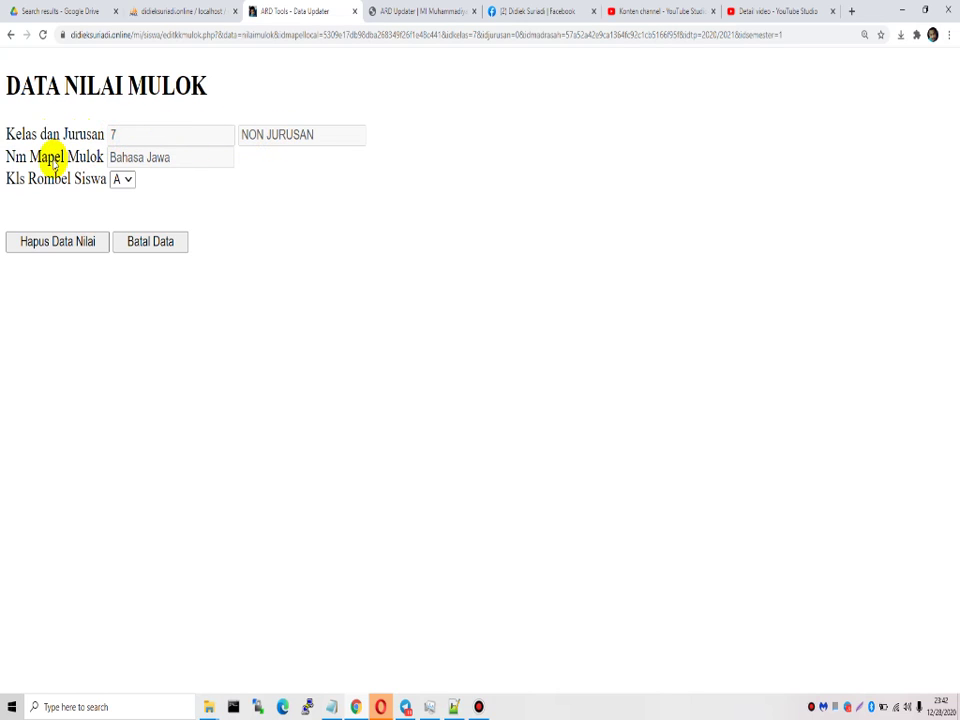
left_click(124, 179)
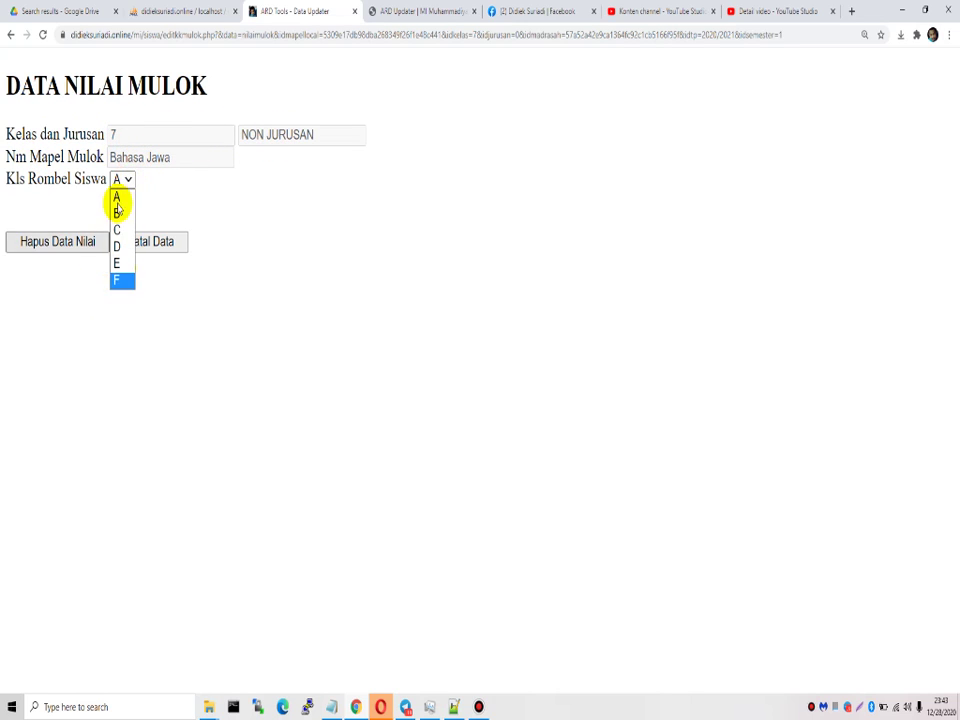
left_click(118, 199)
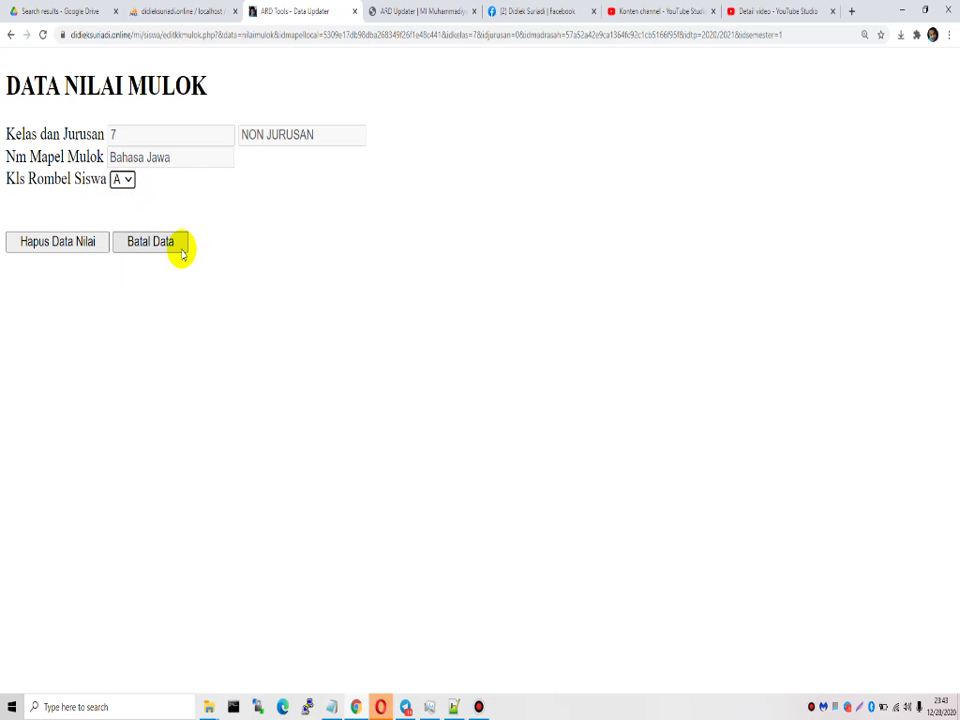
left_click(86, 245)
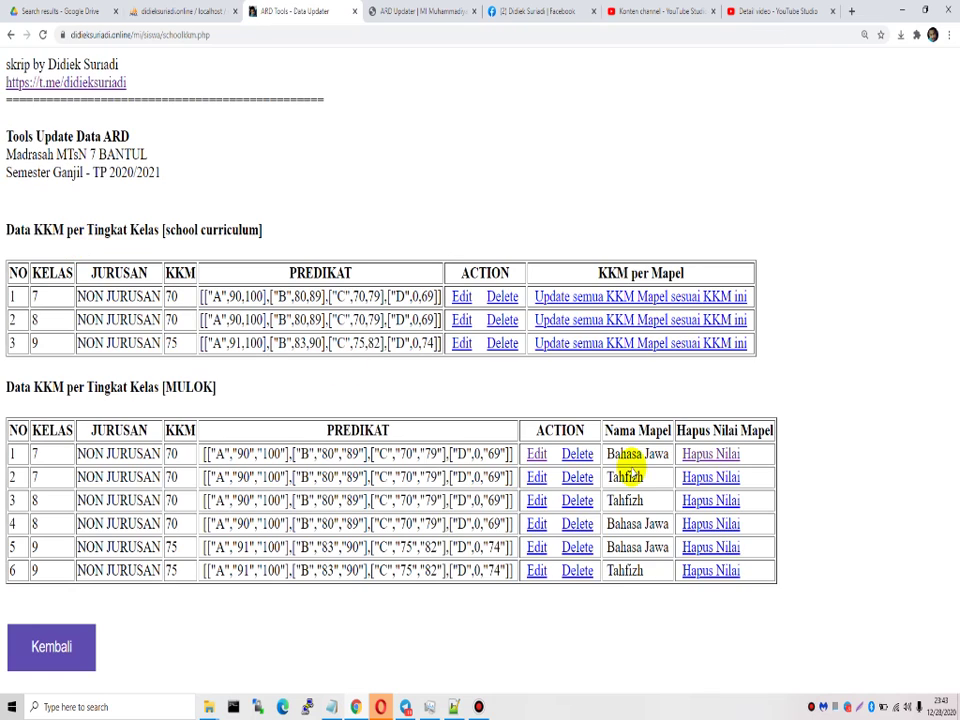
Step: Reopen score deletion for class 7 Bahasa Jawa, check which rombels are offered, and cancel without deleting
left_click(708, 456)
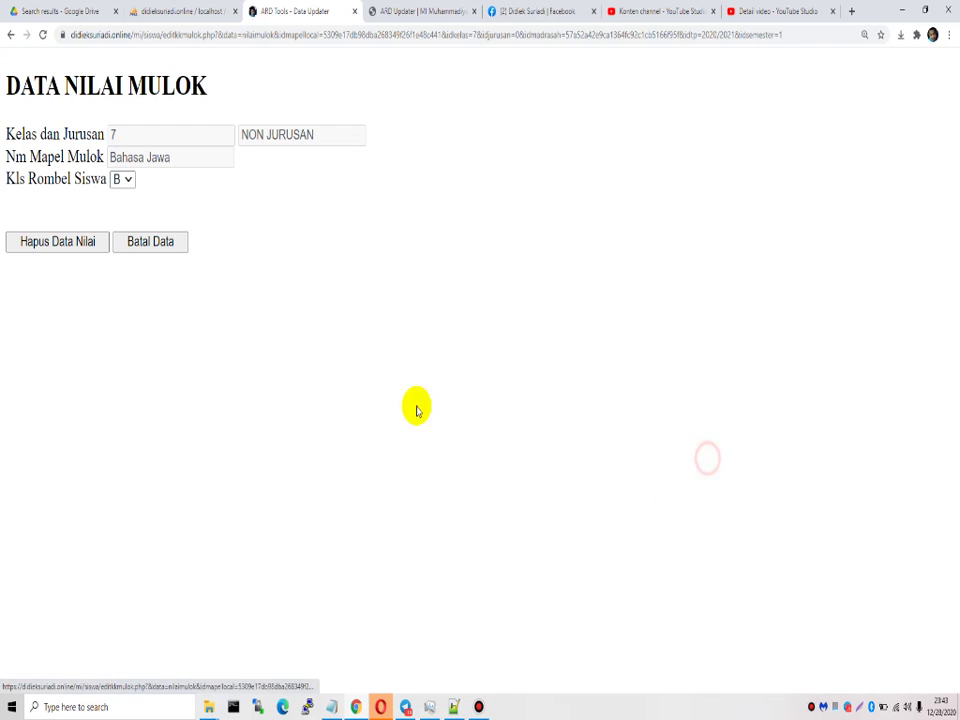
left_click(127, 181)
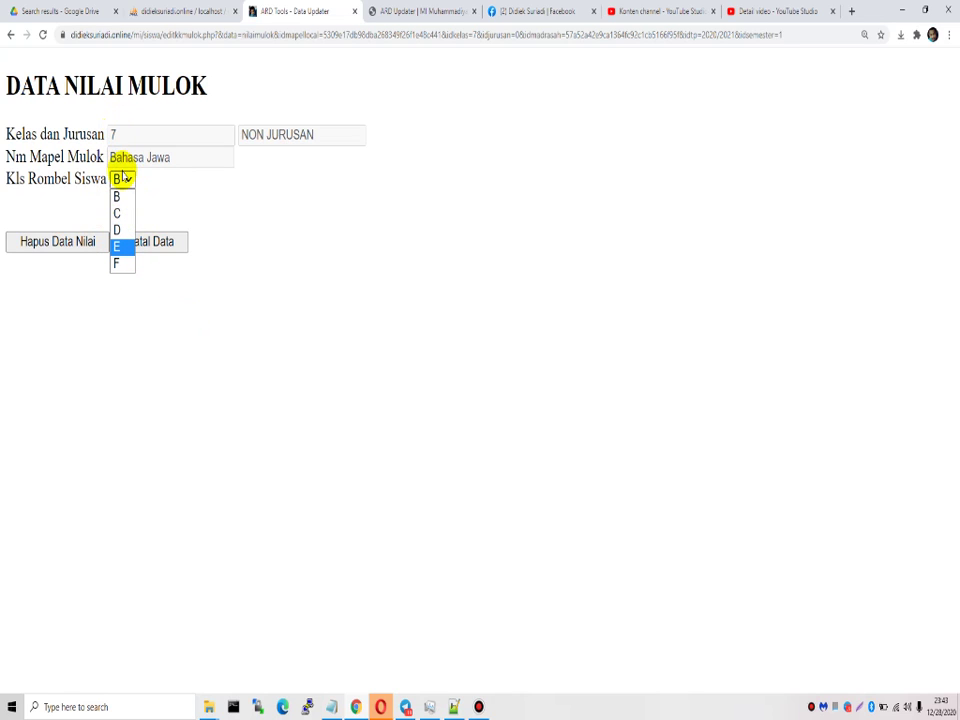
left_click(349, 231)
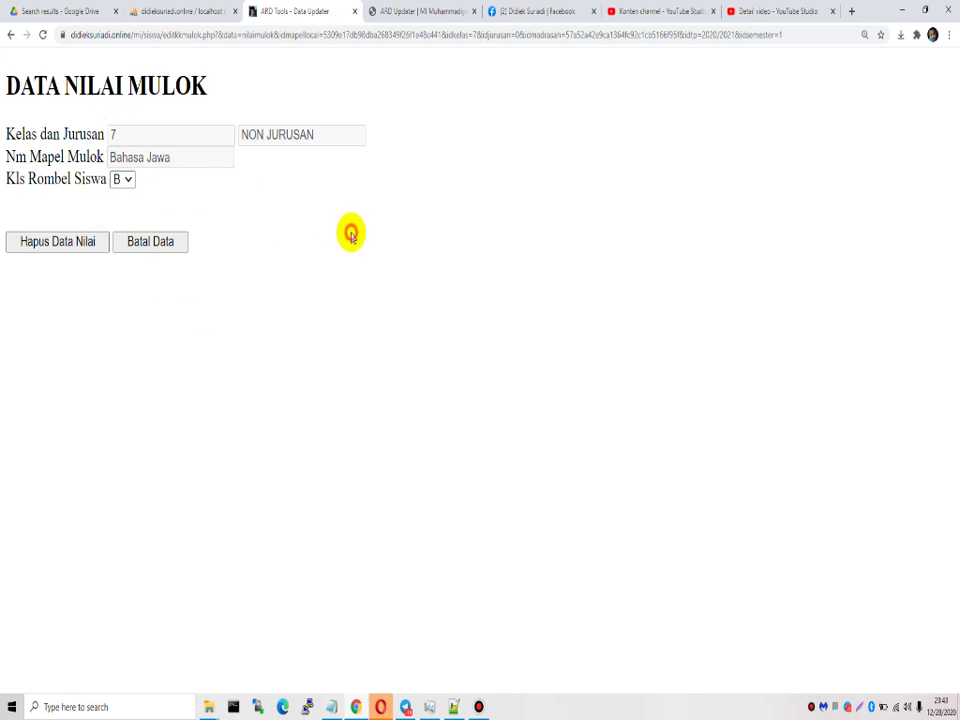
left_click(128, 185)
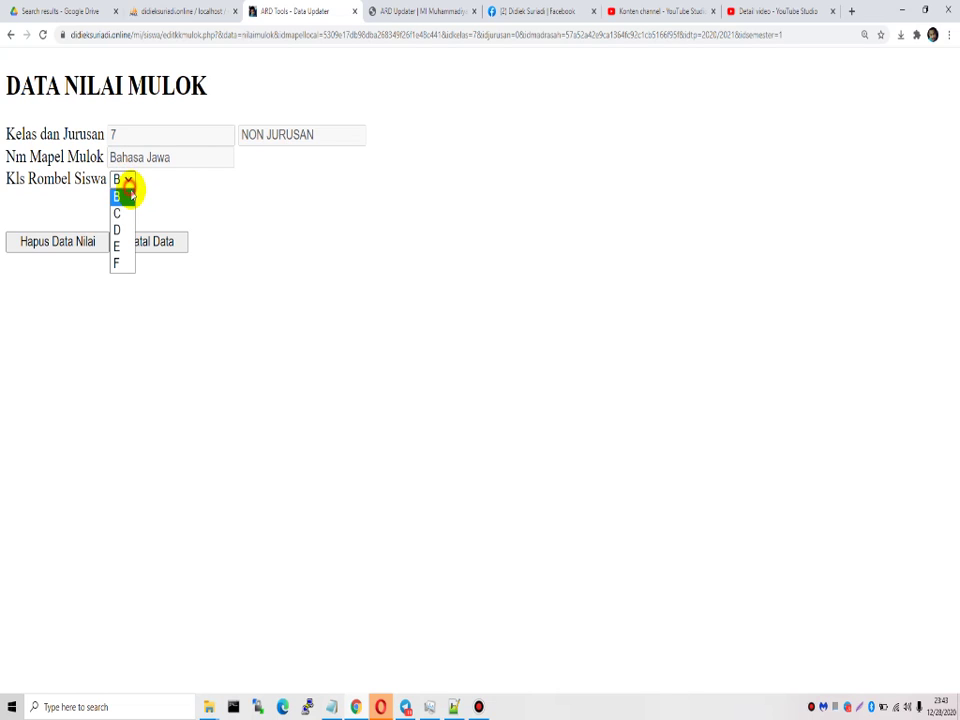
left_click(176, 241)
left_click(176, 241)
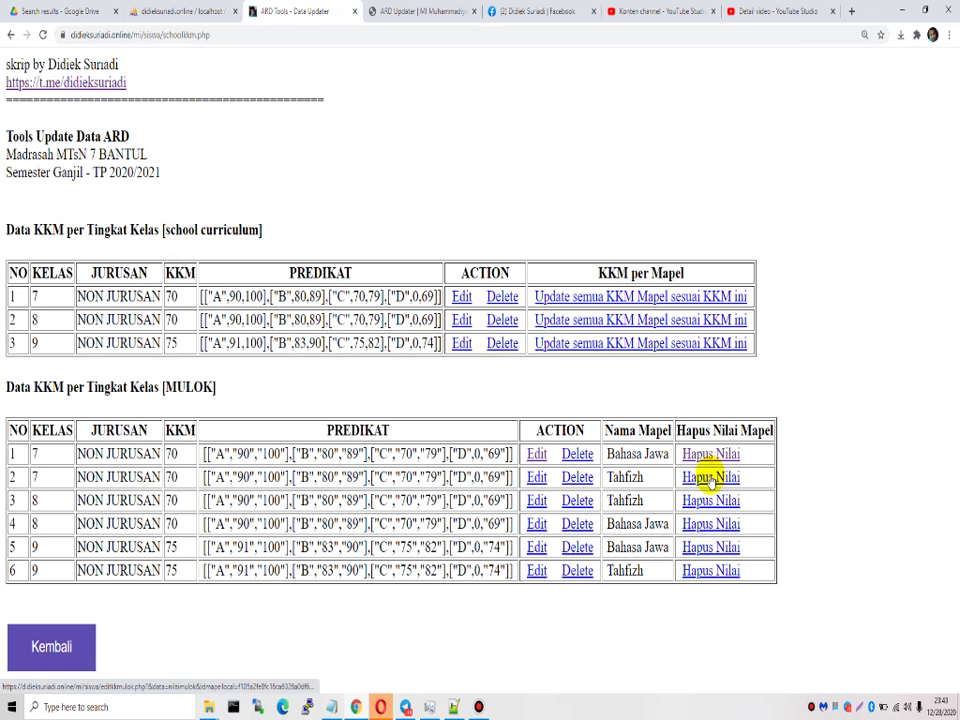
Step: Open score deletion for class 7 Tahfizh, view its rombel choices, and cancel
left_click(705, 474)
left_click(124, 181)
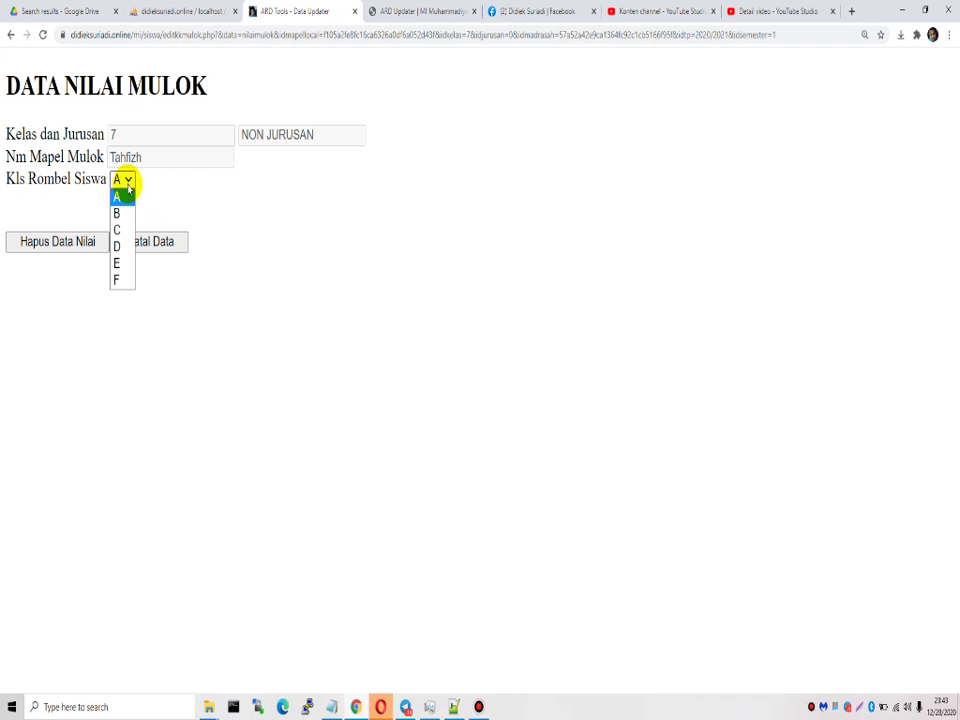
left_click(240, 218)
left_click(176, 244)
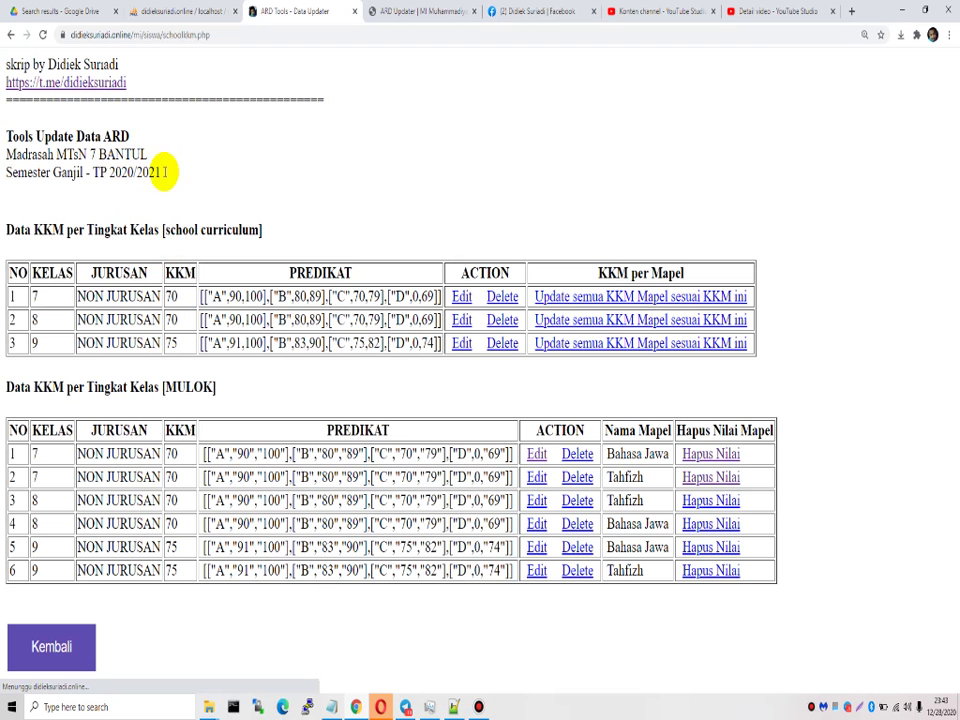
Step: Set the new school curriculum KKM of class 7 NON JURUSAN to 73 and save it
left_click(87, 630)
left_click(238, 420)
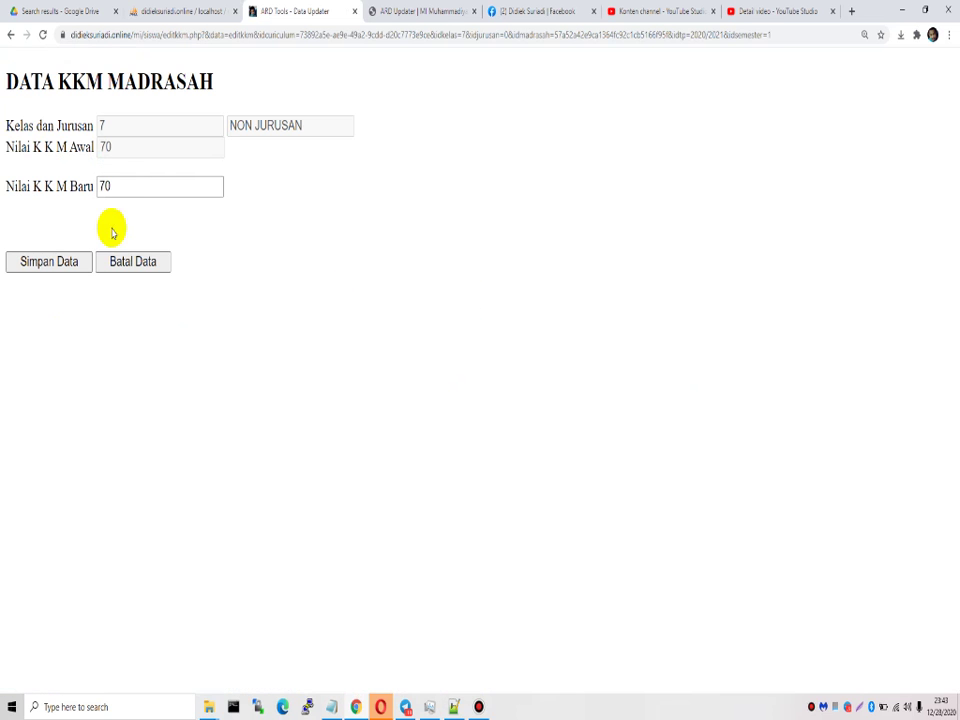
double_click(130, 184)
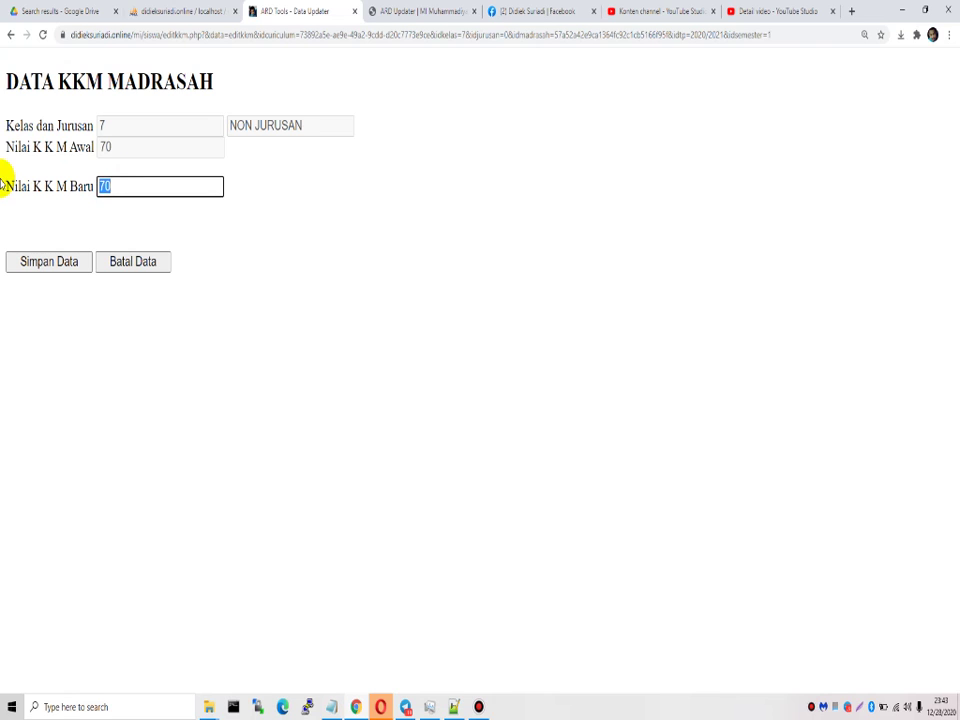
type("73")
left_click(51, 263)
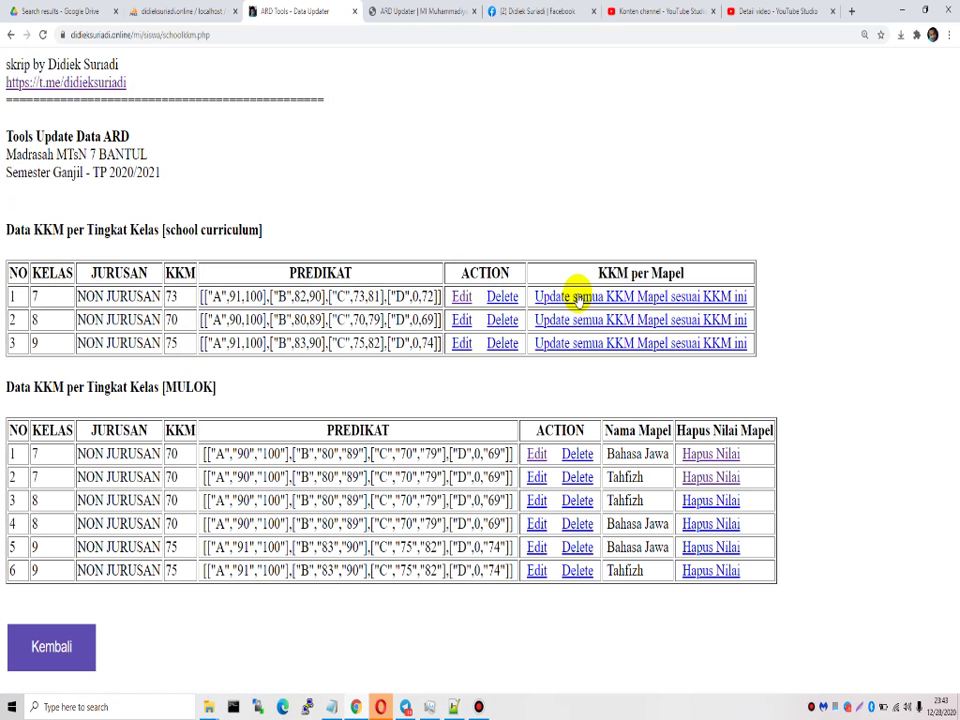
Step: Update the KKM of all class 7 subjects to match the class KKM and return to the tools page
left_click_drag(533, 297, 752, 298)
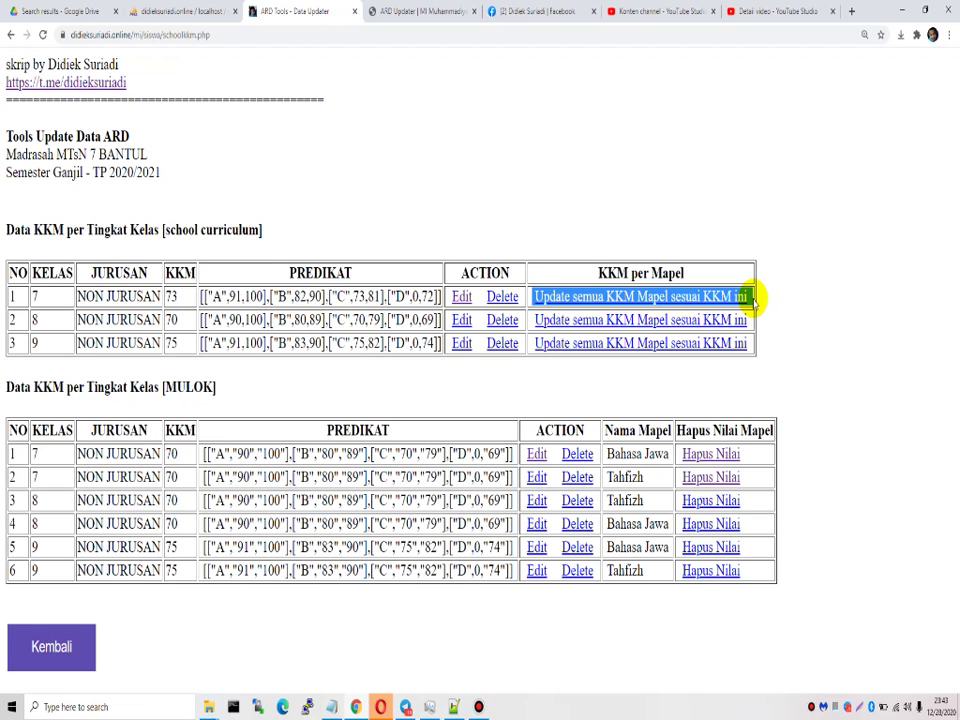
left_click(634, 300)
left_click(30, 156)
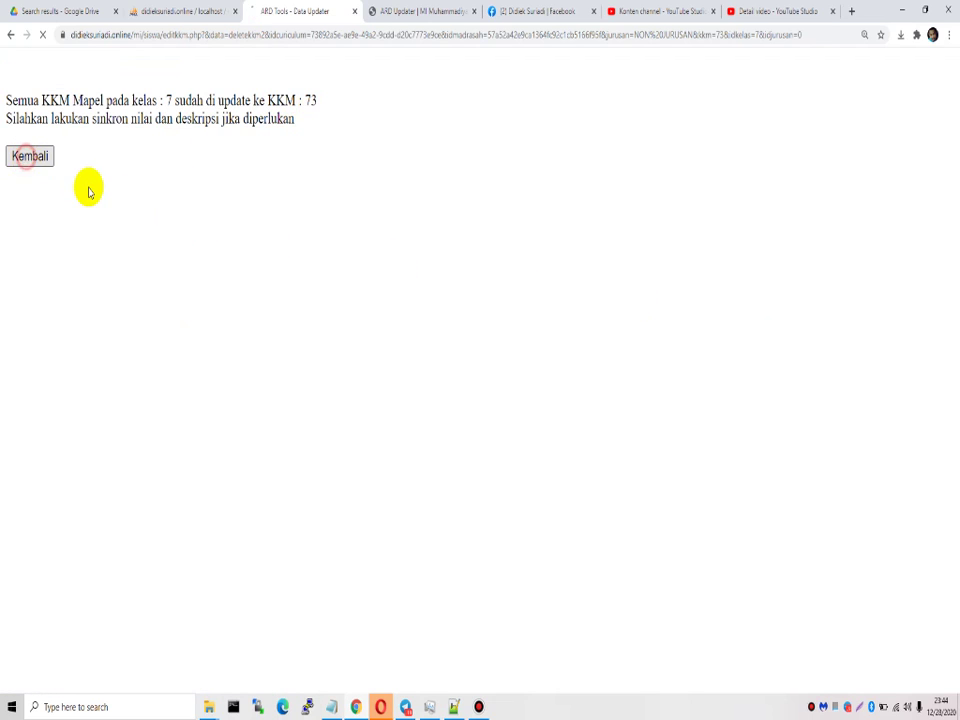
left_click(45, 650)
Step: Run the score and description fix according to KKM Mapel, review the log for each subject, and return to the tools page
scroll(300, 460, "down", 1)
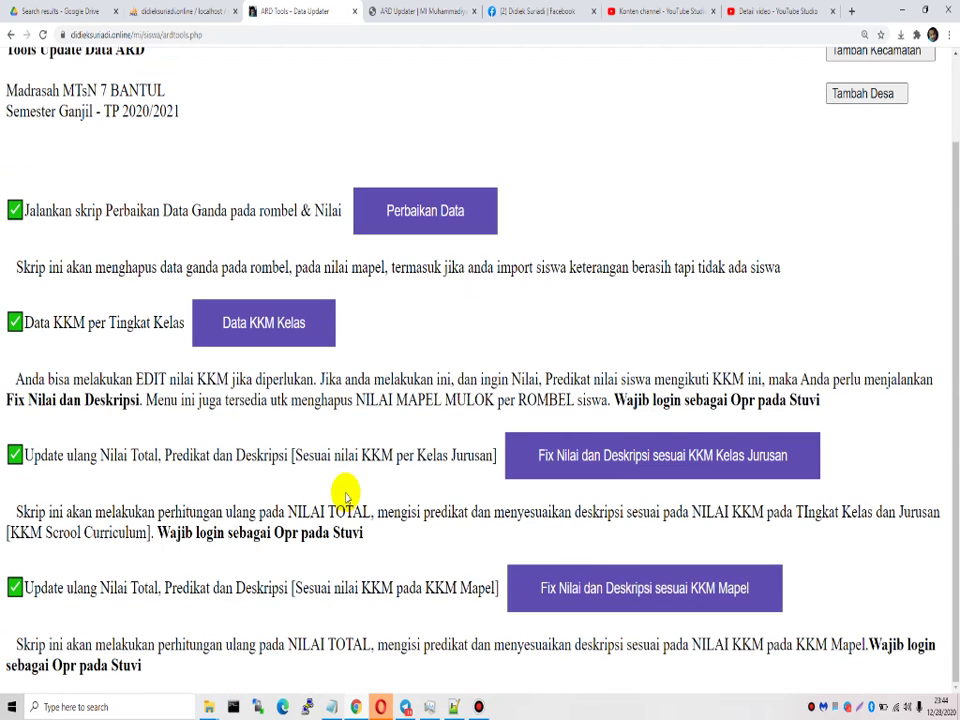
left_click(636, 592)
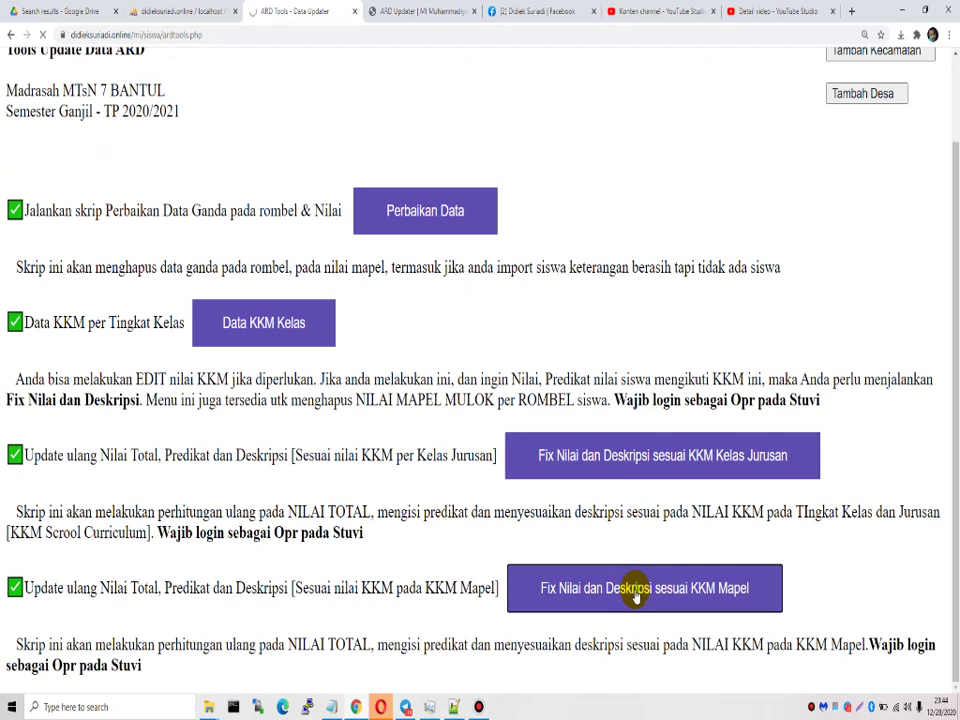
scroll(439, 407, "down", 13)
scroll(444, 347, "up", 1)
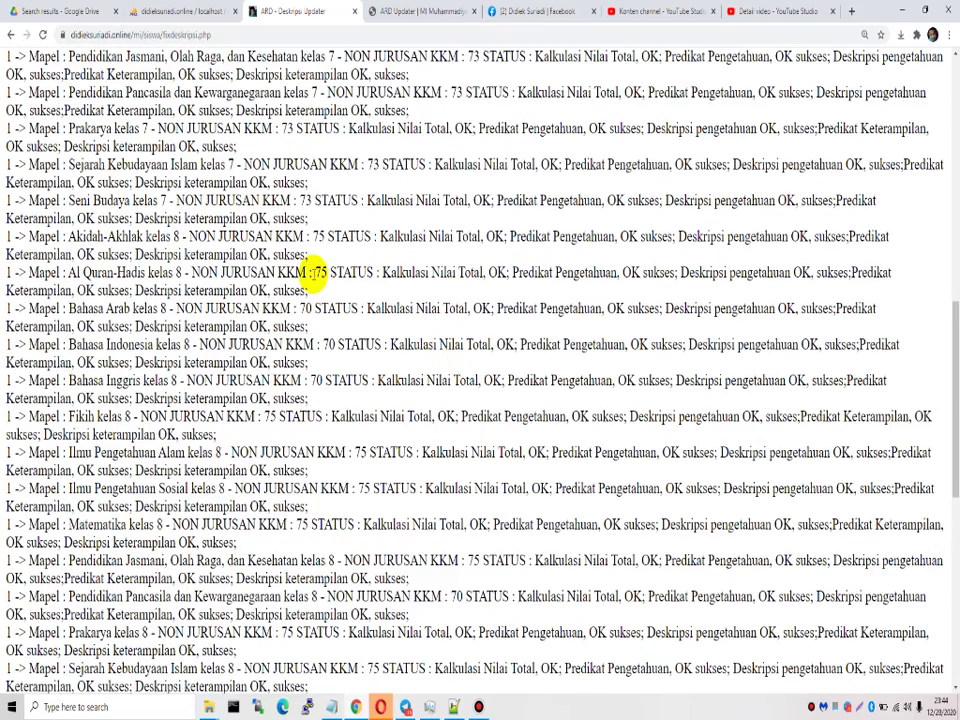
left_click_drag(95, 381, 470, 382)
scroll(470, 382, "down", 10)
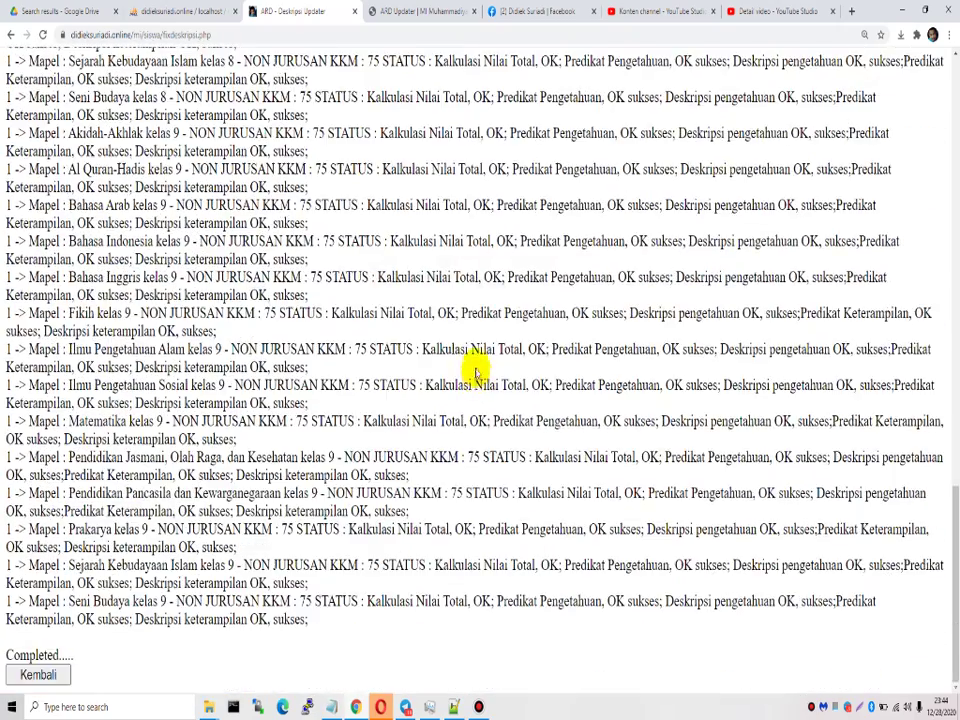
key("alt+Left")
Step: Switch to phpMyAdmin and browse the entity__student_subjects_value table at its knowledge total, predicate and description columns
left_click(163, 11)
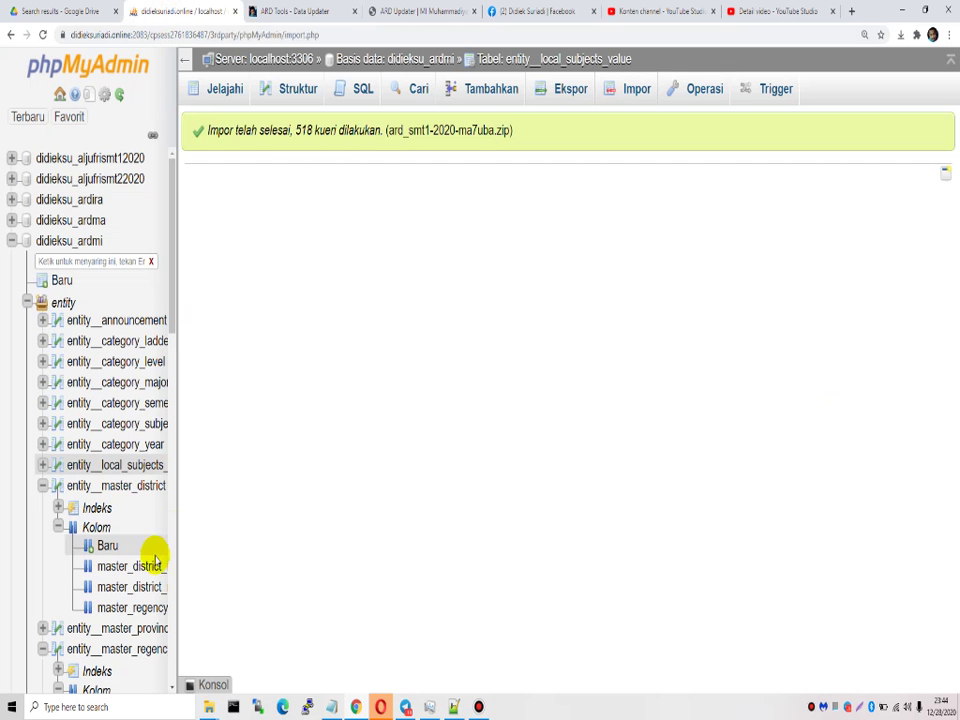
left_click_drag(176, 296, 214, 364)
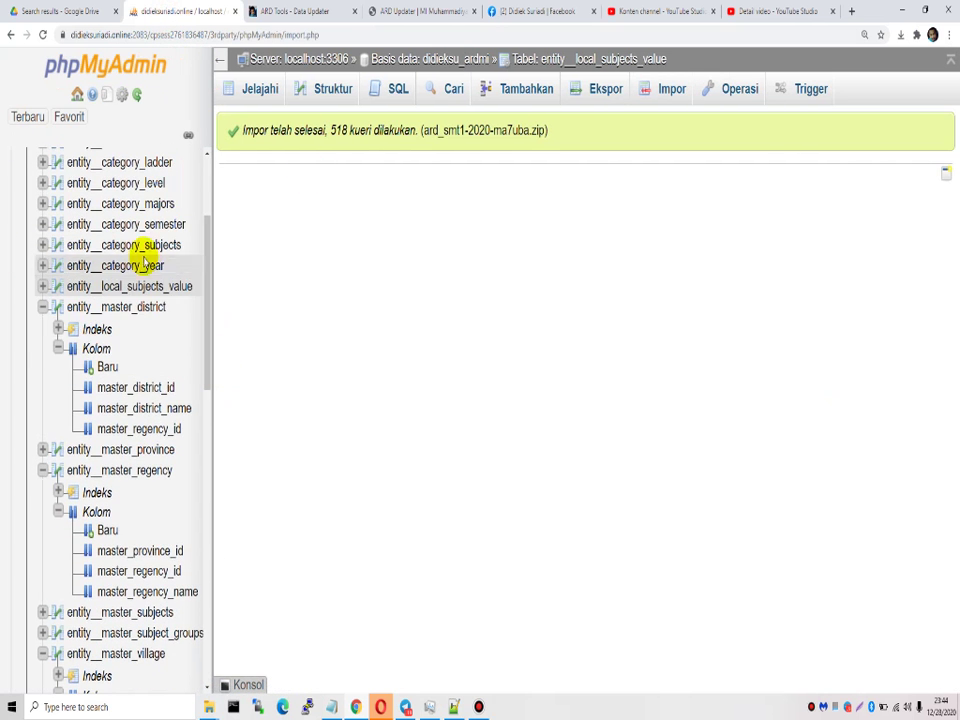
left_click_drag(208, 302, 212, 456)
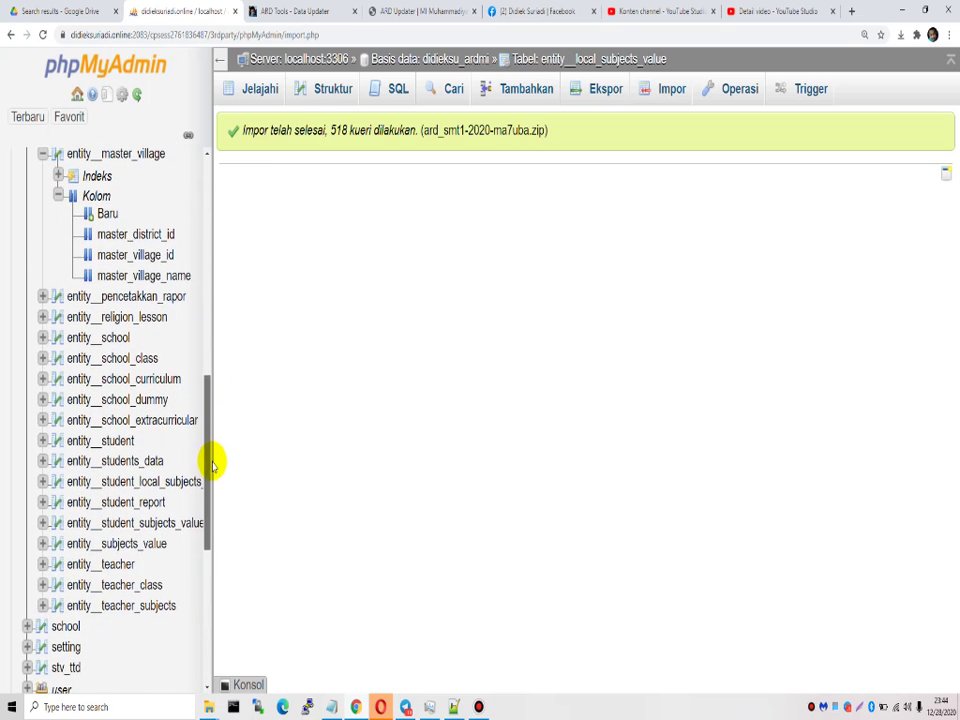
left_click(145, 523)
left_click_drag(115, 687, 275, 687)
scroll(120, 420, "up", 3)
Step: Compare the wording of the knowledge descriptions with the A, B and C predicates across the student score records
left_click_drag(696, 331, 761, 332)
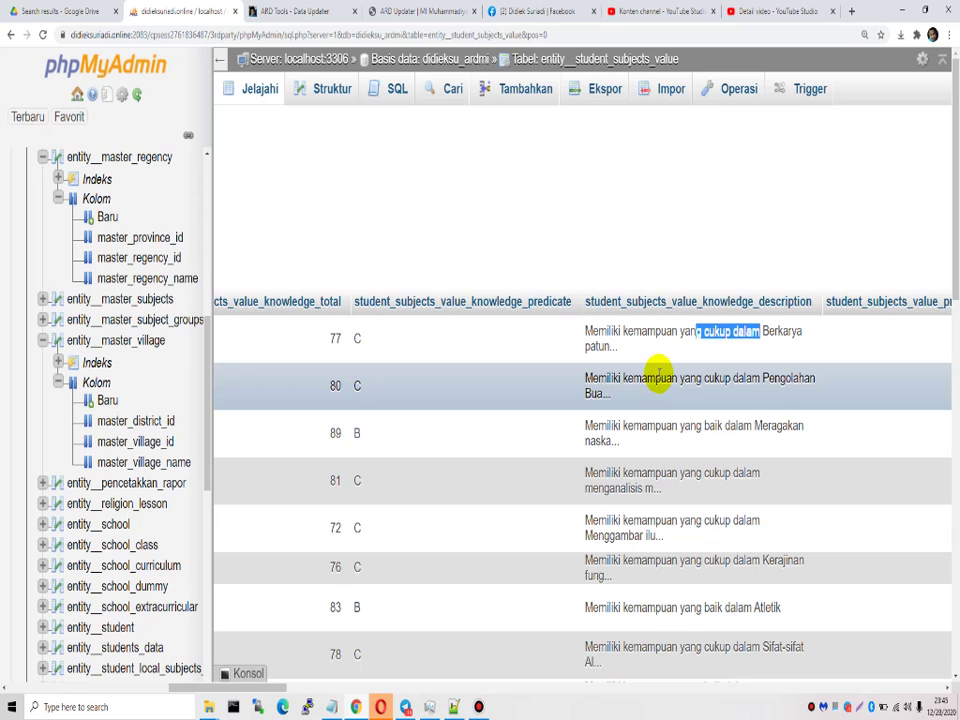
left_click_drag(661, 379, 760, 382)
left_click_drag(586, 426, 755, 428)
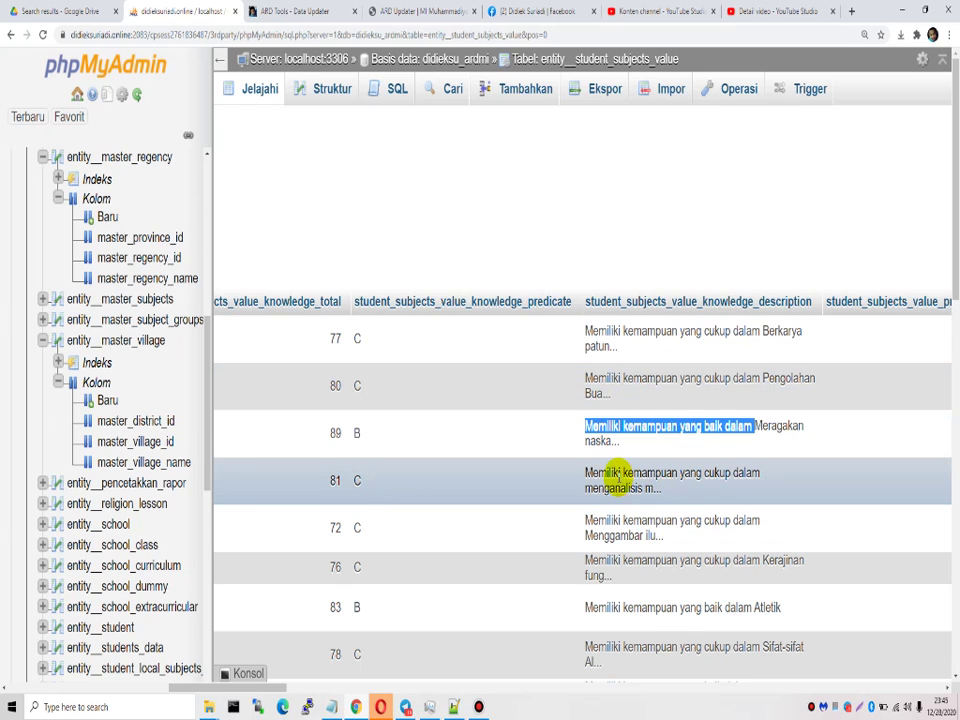
left_click_drag(621, 474, 731, 474)
scroll(524, 570, "down", 10)
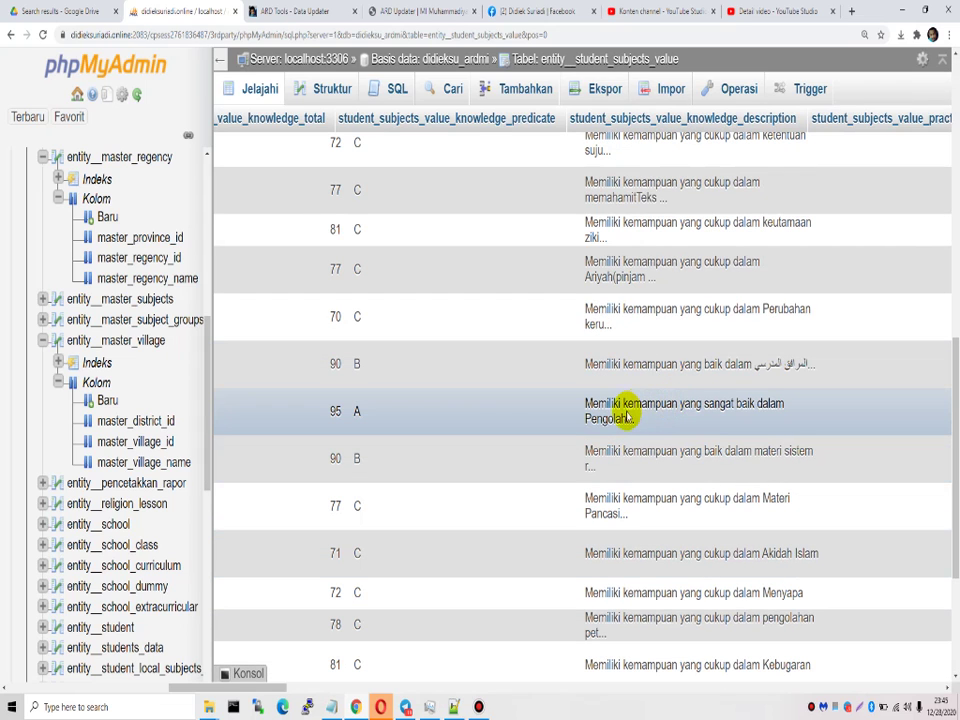
left_click_drag(770, 403, 720, 404)
left_click(670, 410)
Step: Examine the skill predicate and skill description columns, and go back to the knowledge columns
left_click_drag(230, 687, 460, 688)
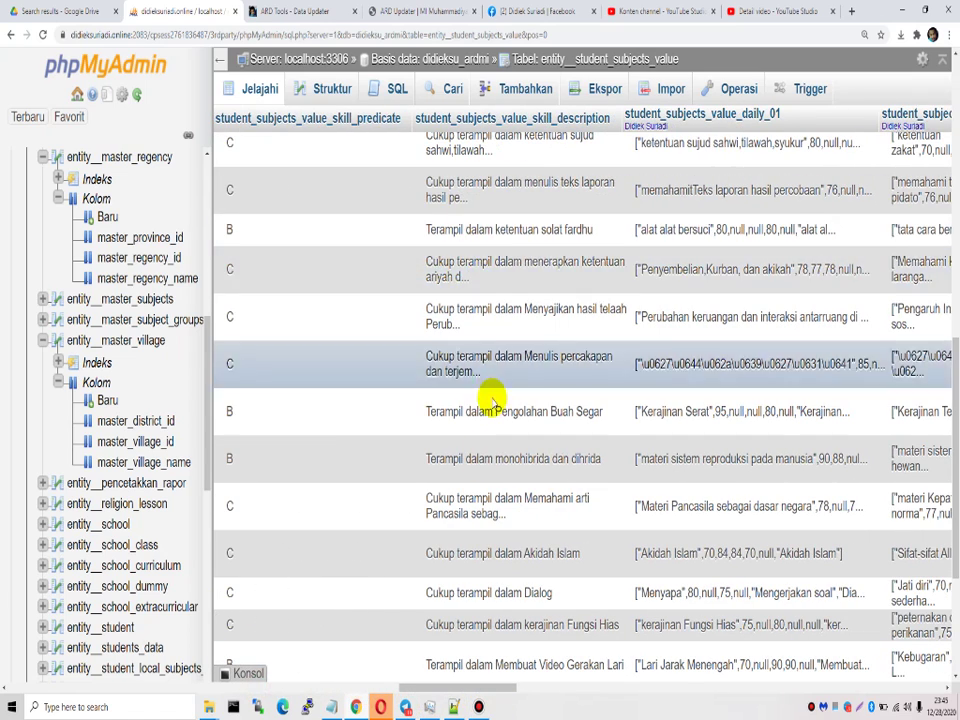
scroll(489, 407, "up", 2)
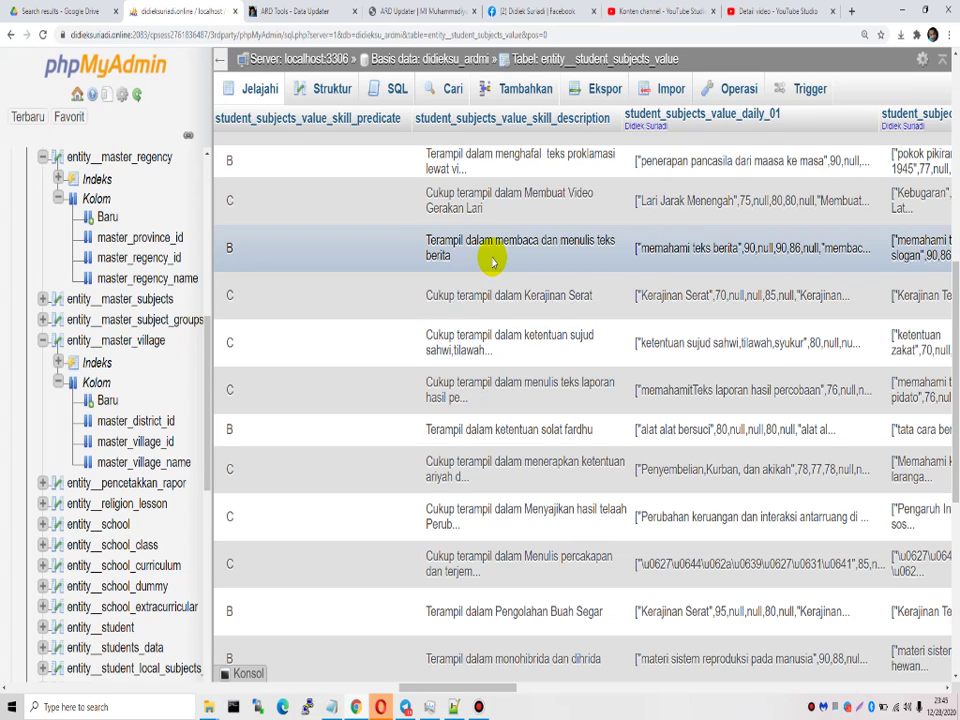
left_click_drag(428, 241, 480, 251)
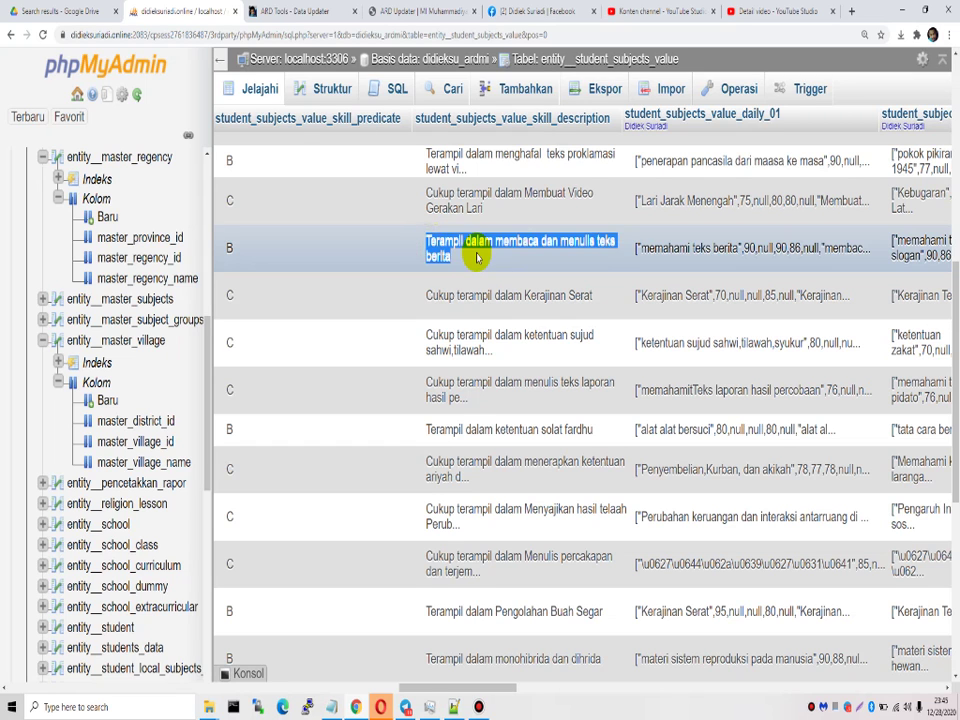
left_click_drag(432, 690, 208, 690)
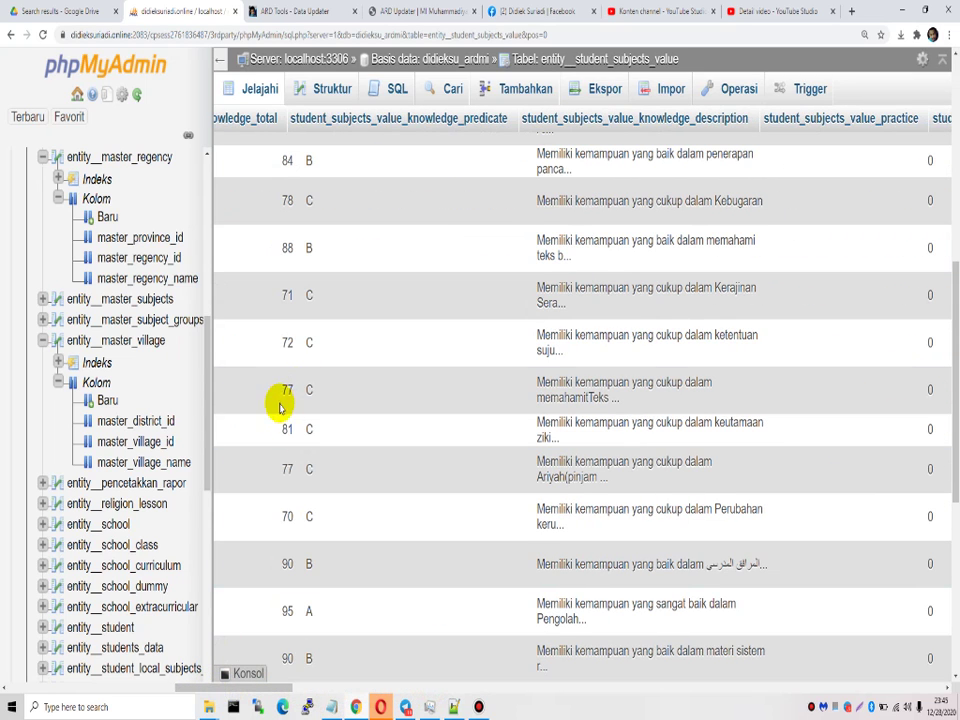
Step: Switch back to ARD Tools and review the description of the score update according to KKM per Kelas Jurusan
left_click(296, 10)
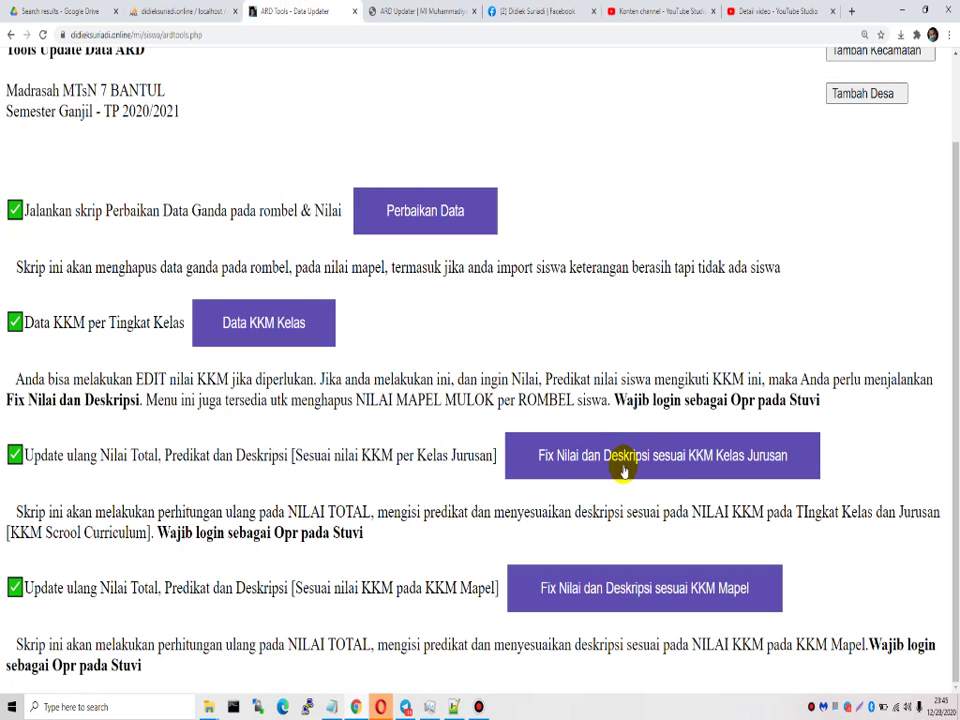
left_click_drag(77, 462, 284, 458)
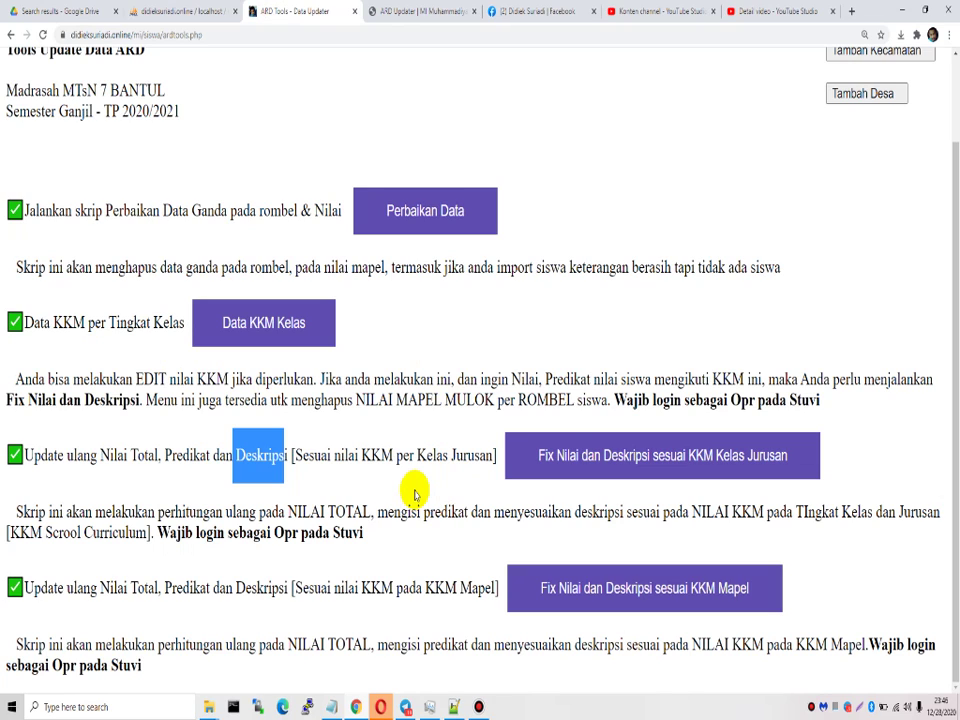
Step: Run the Perbaikan Data duplicate cleanup and review its checks on non-rombel students and on main students missing from a rombel
left_click(425, 212)
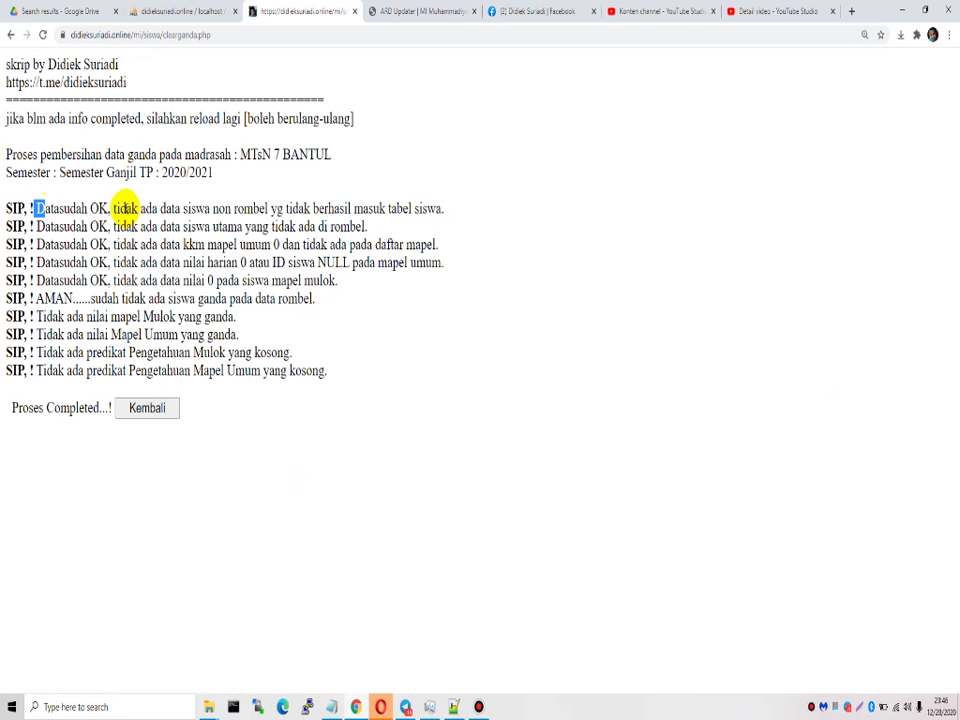
left_click_drag(120, 208, 445, 216)
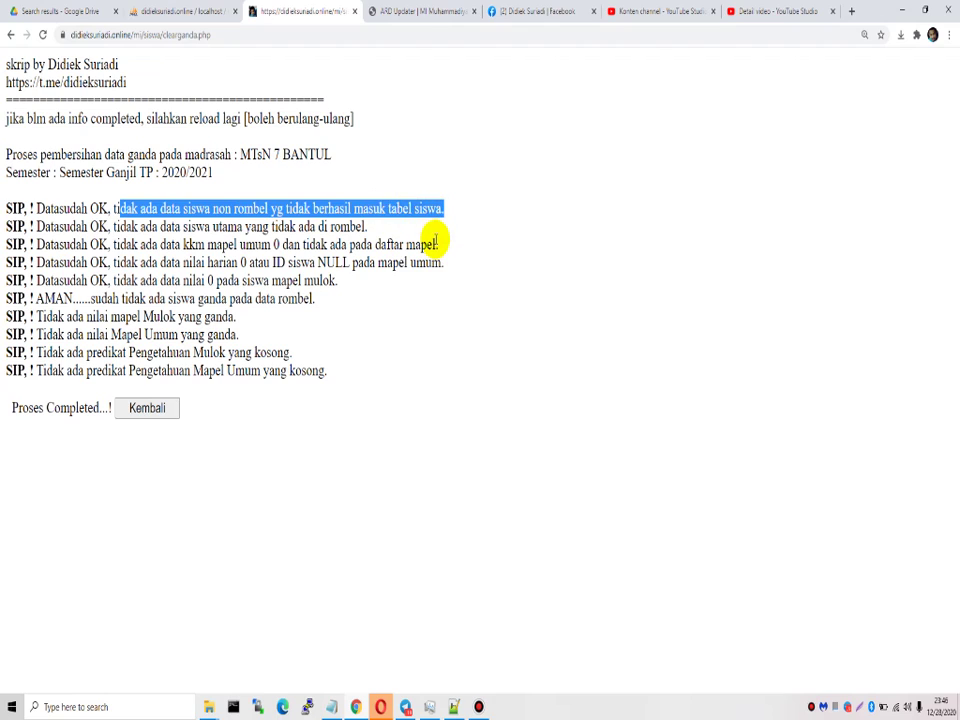
left_click(100, 208)
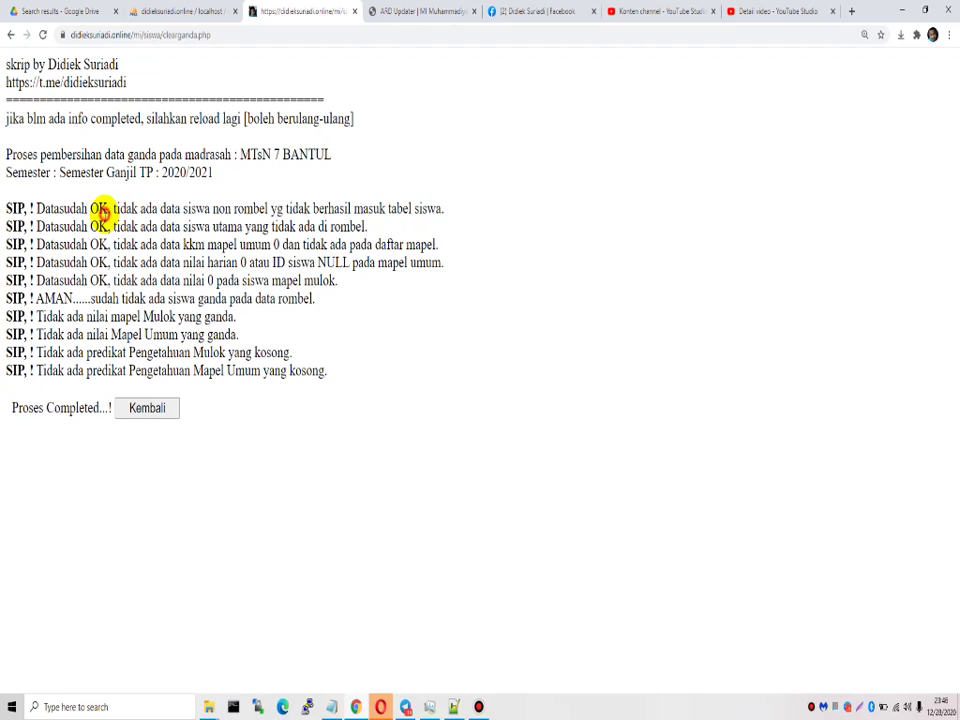
left_click_drag(36, 207, 480, 214)
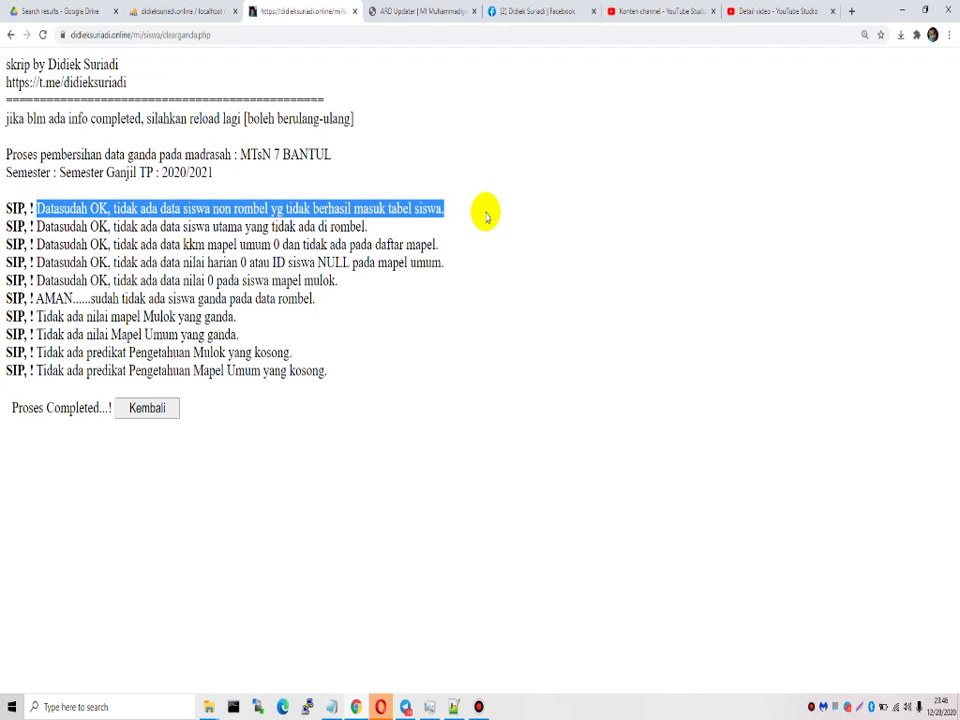
left_click(128, 226)
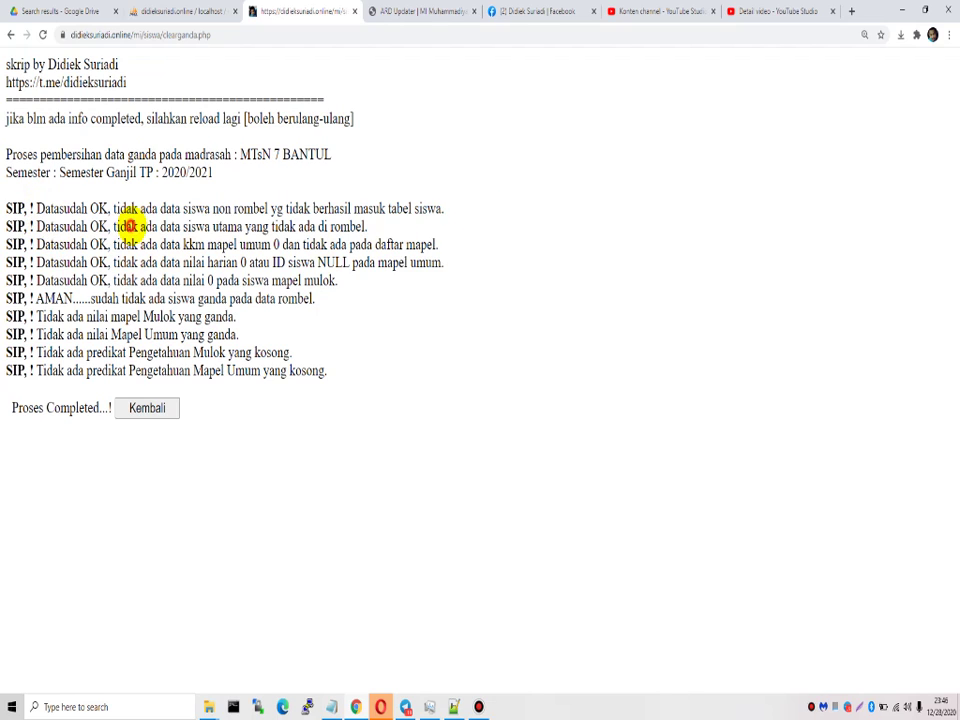
left_click_drag(128, 226, 360, 226)
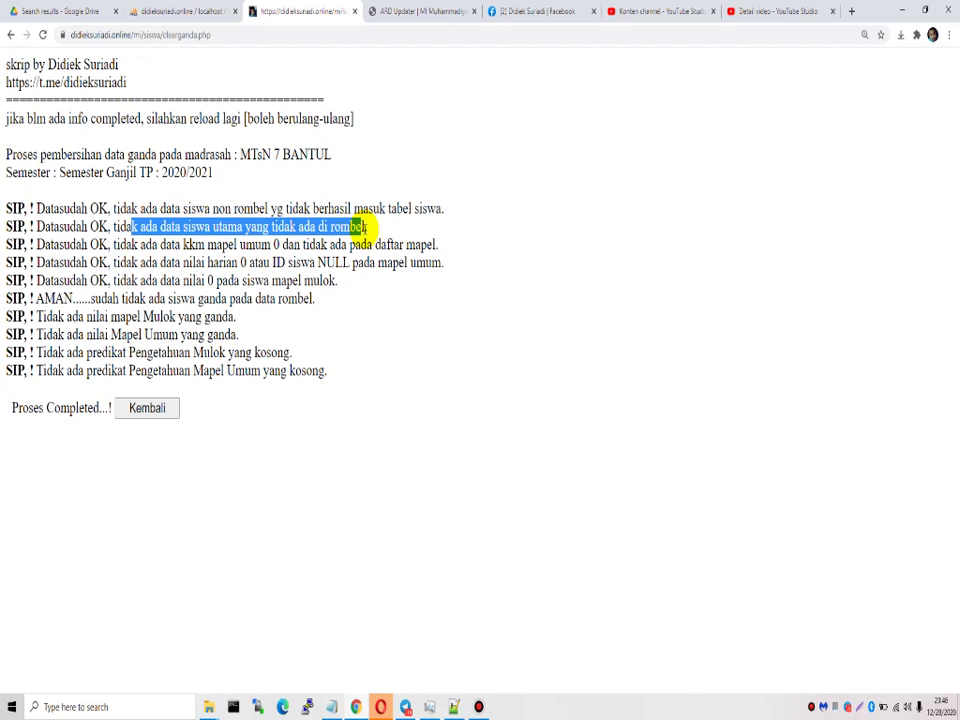
left_click_drag(35, 227, 388, 230)
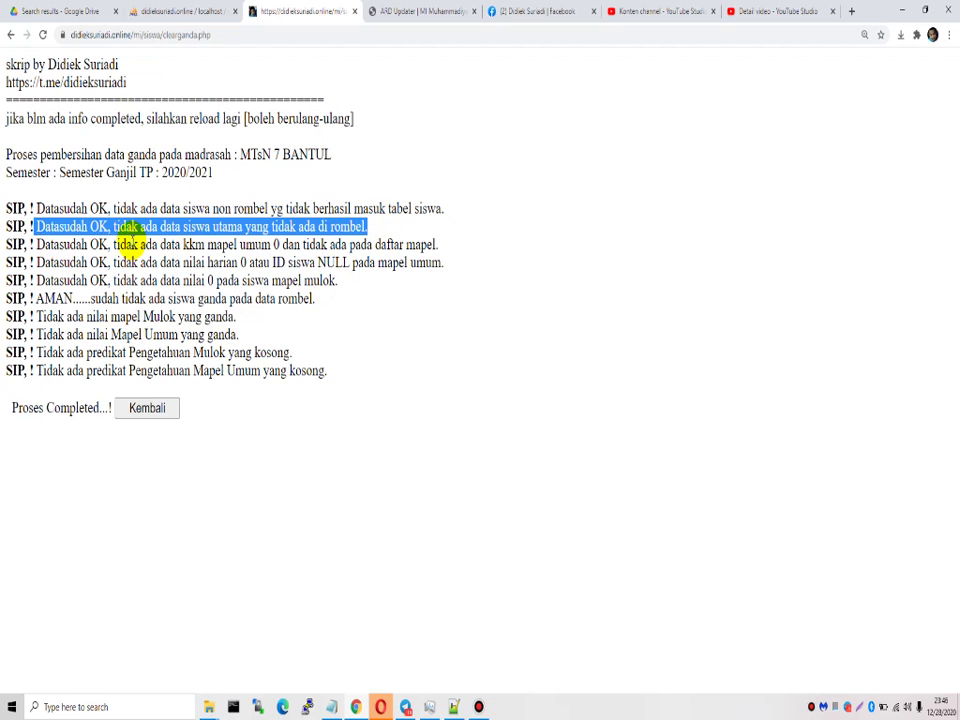
Step: Review the cleanup checks on general-subject KKM, daily scores, duplicate Mulok and Mapel Umum scores, and empty knowledge predicates
left_click_drag(117, 244, 293, 245)
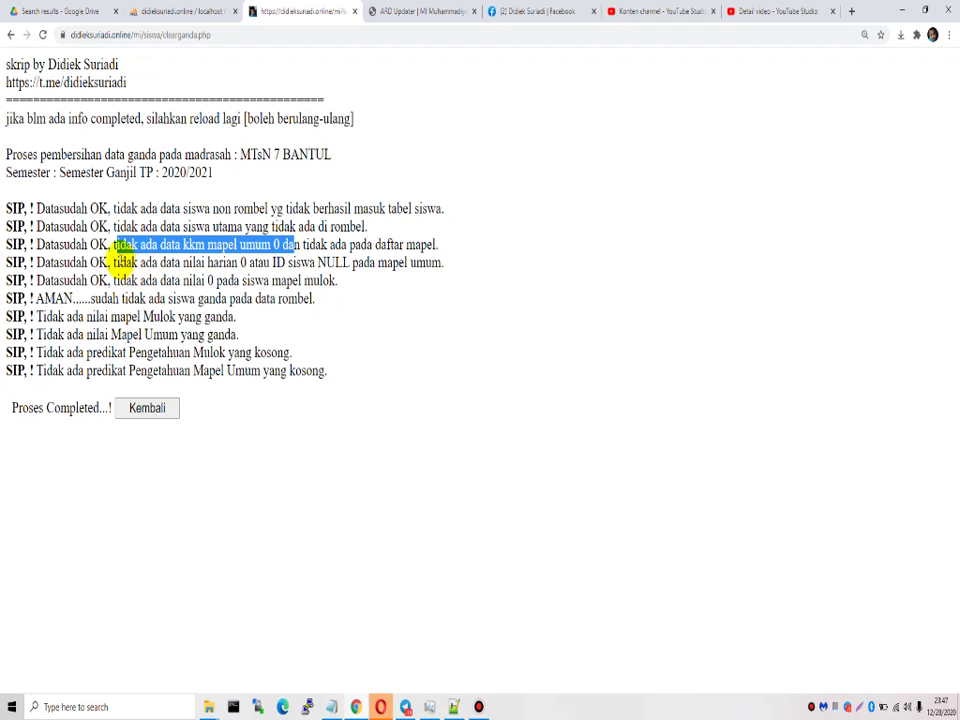
left_click_drag(119, 262, 432, 263)
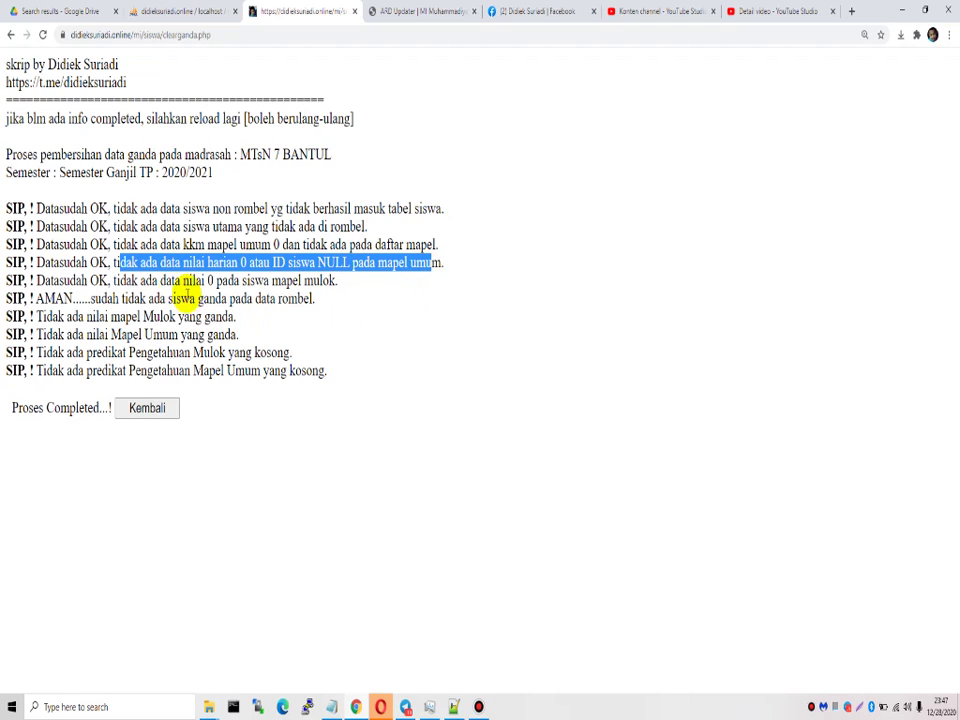
left_click_drag(35, 316, 236, 317)
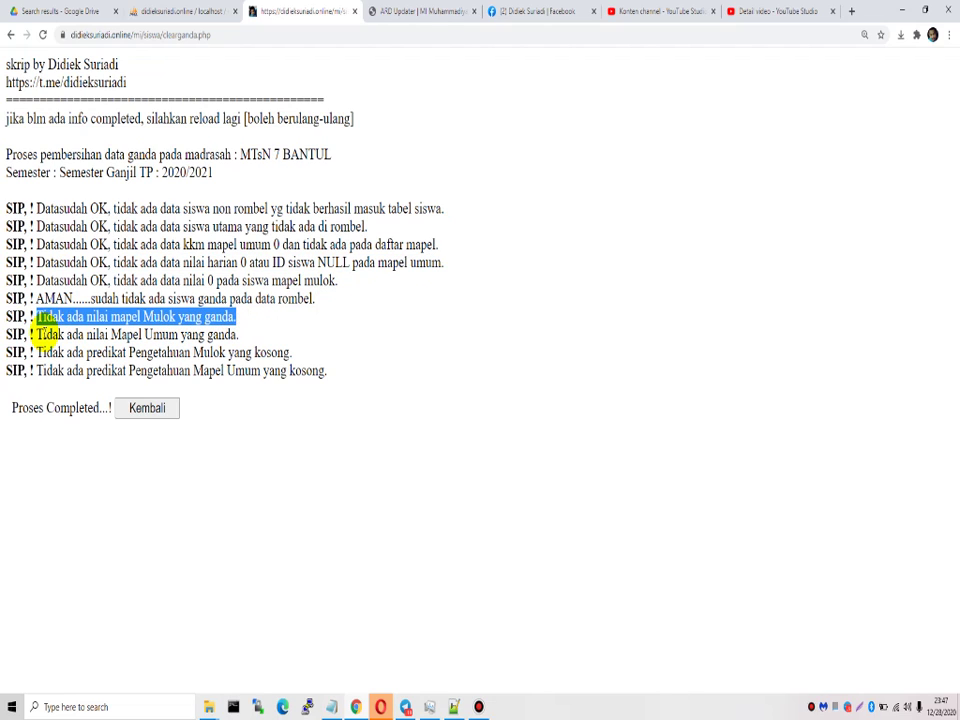
left_click_drag(35, 335, 237, 335)
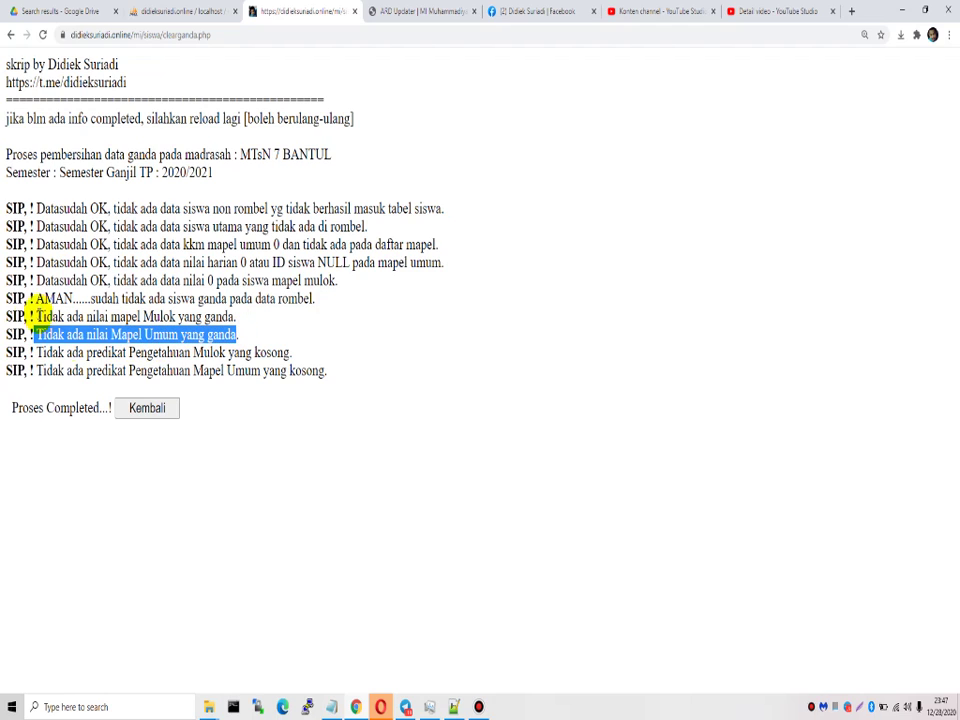
left_click_drag(36, 316, 236, 317)
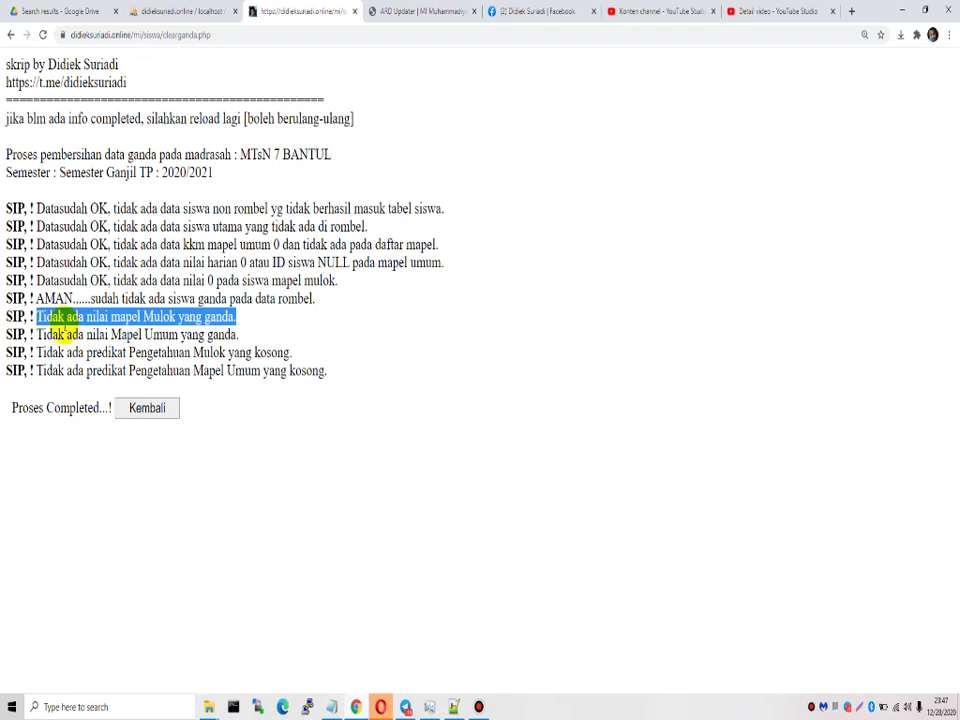
left_click_drag(37, 334, 238, 337)
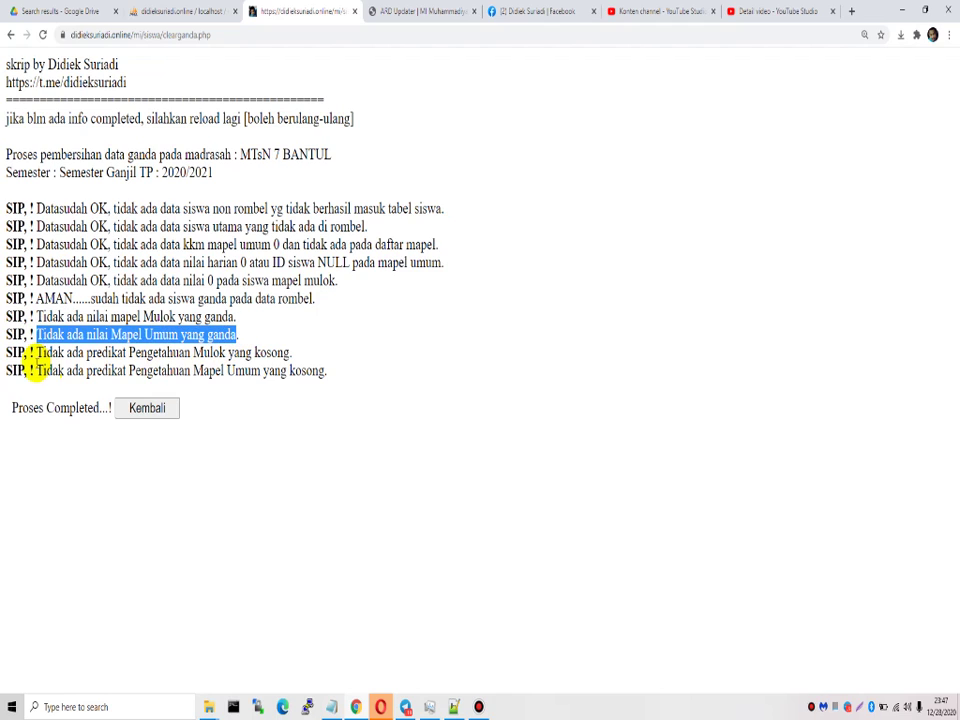
left_click_drag(36, 352, 292, 354)
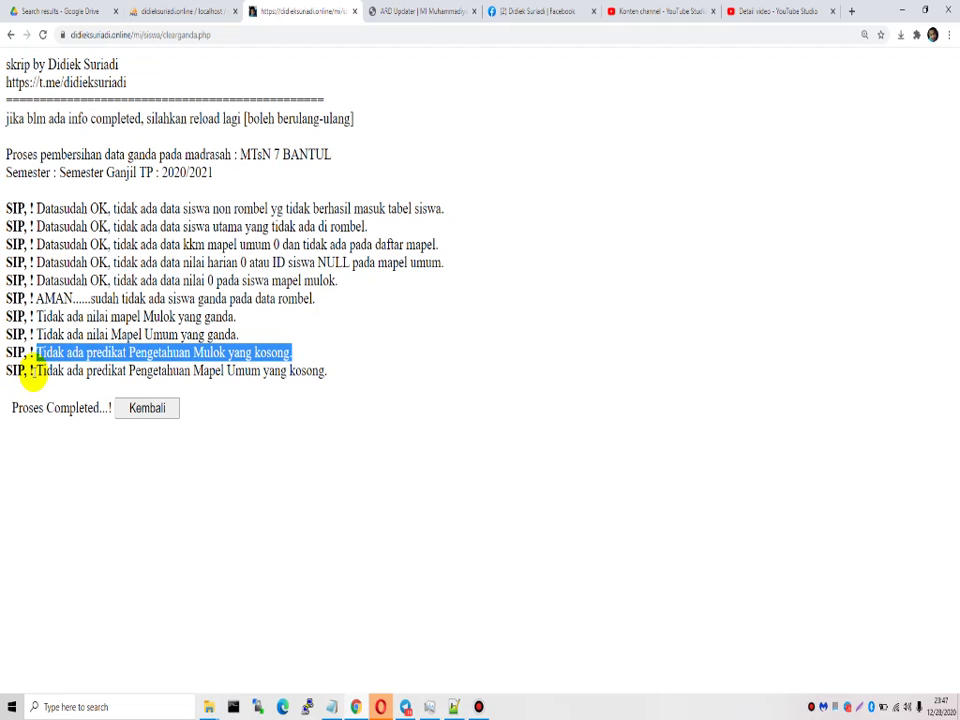
left_click_drag(34, 371, 341, 376)
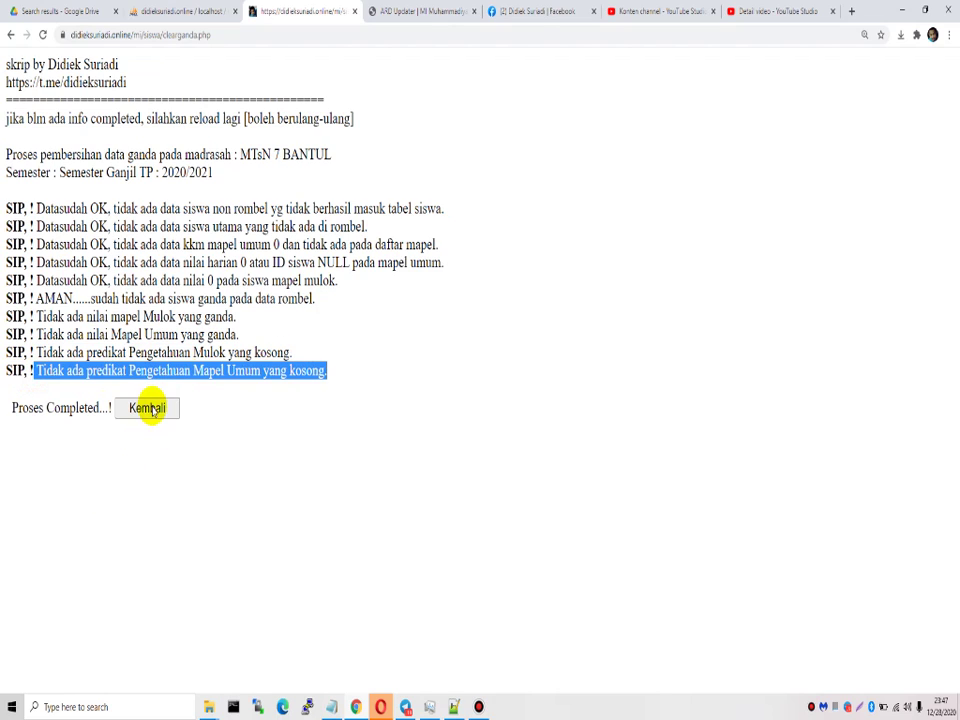
Step: Return to the Tools Update Data ARD page and look over its data repair, KKM, score-fixing and region-adding tools
left_click(150, 406)
scroll(536, 371, "down", 1)
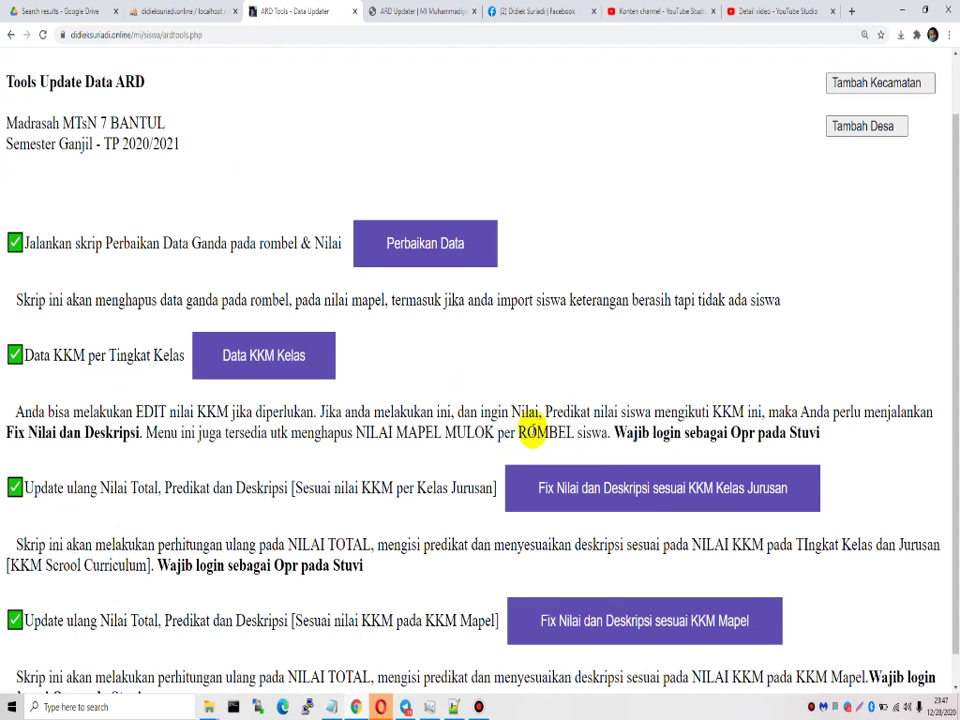
scroll(590, 490, "down", 1)
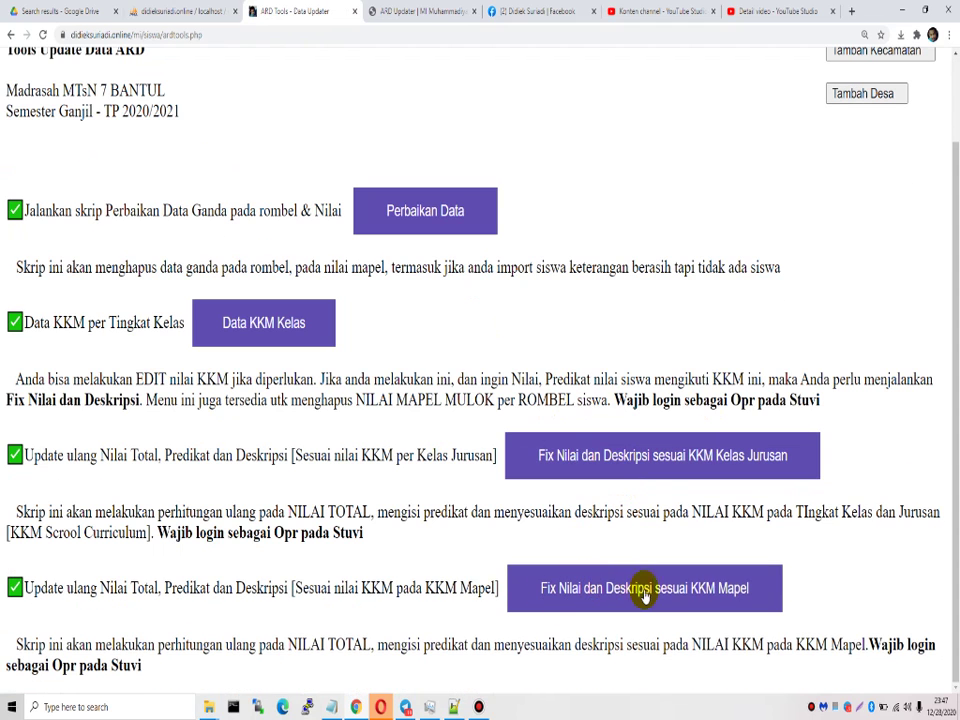
scroll(747, 592, "up", 1)
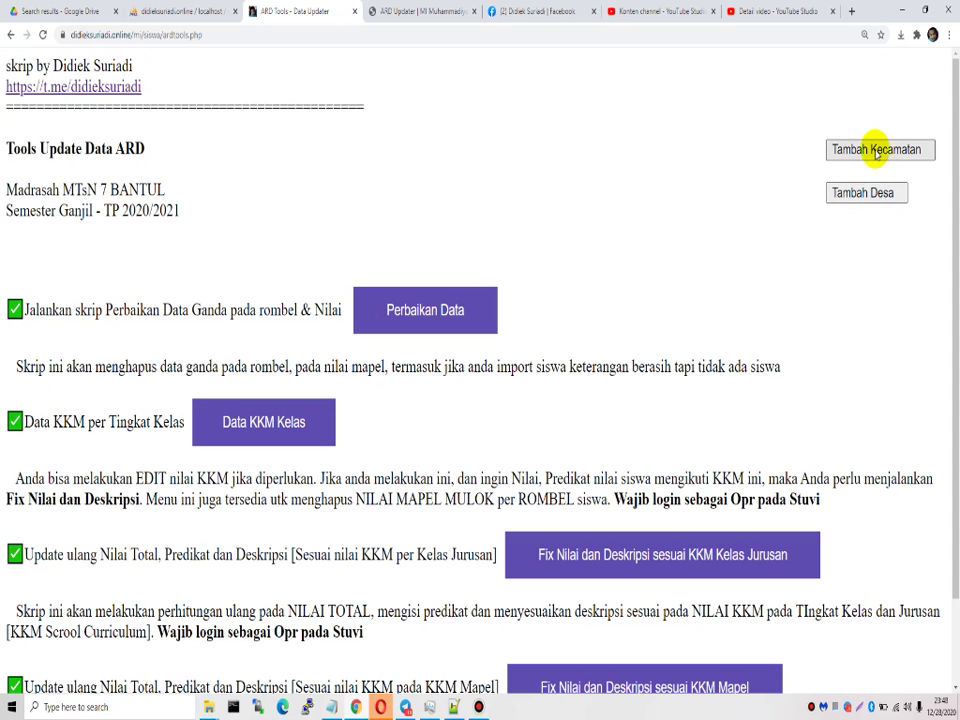
scroll(728, 395, "down", 1)
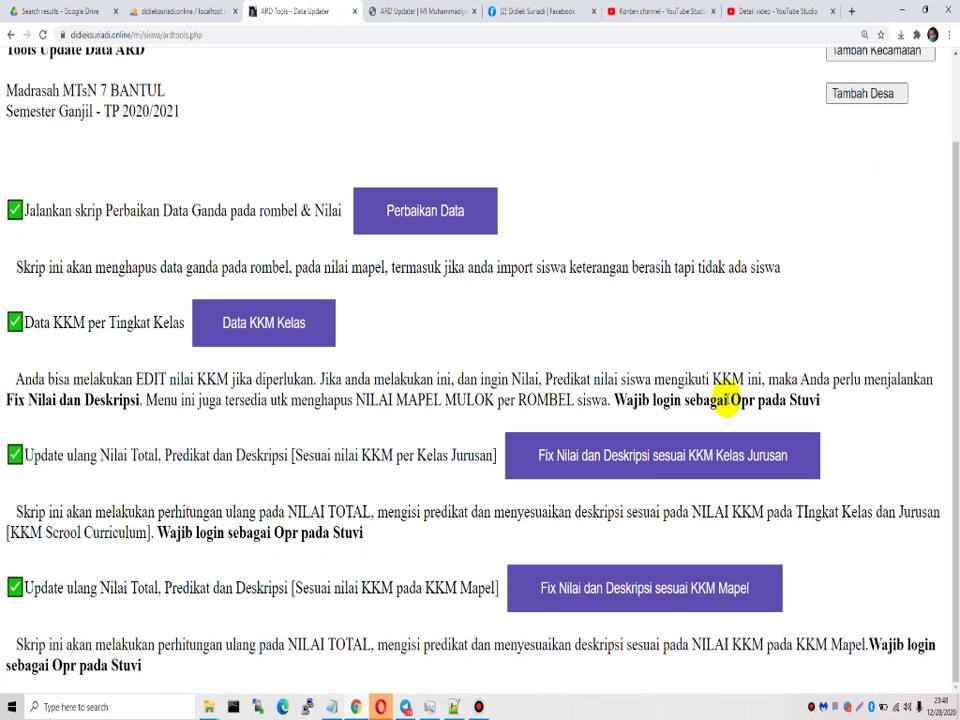
scroll(580, 515, "up", 1)
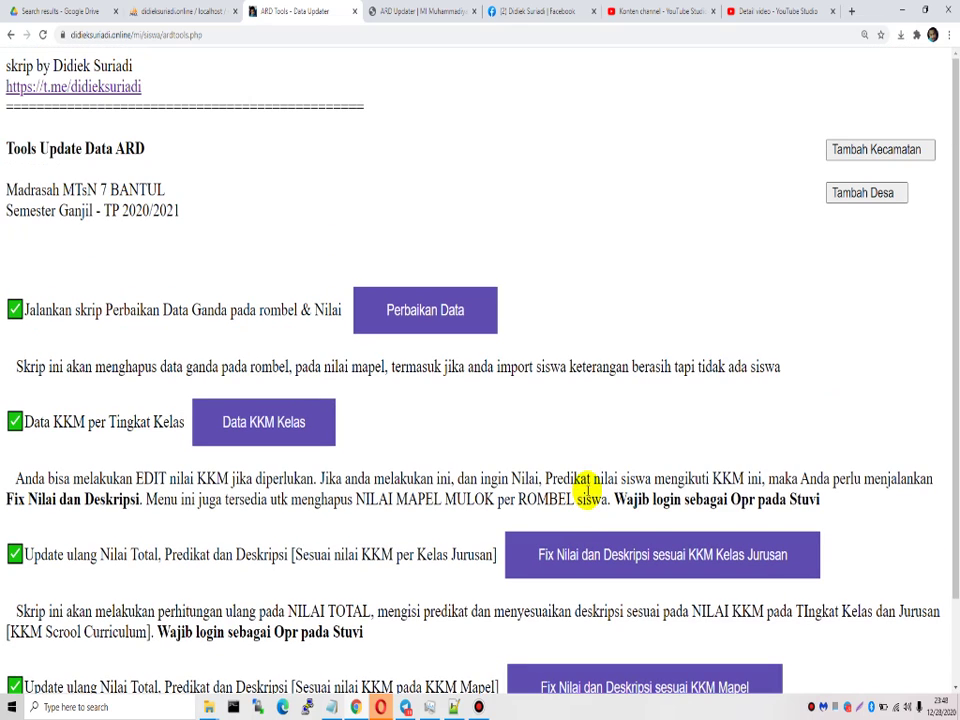